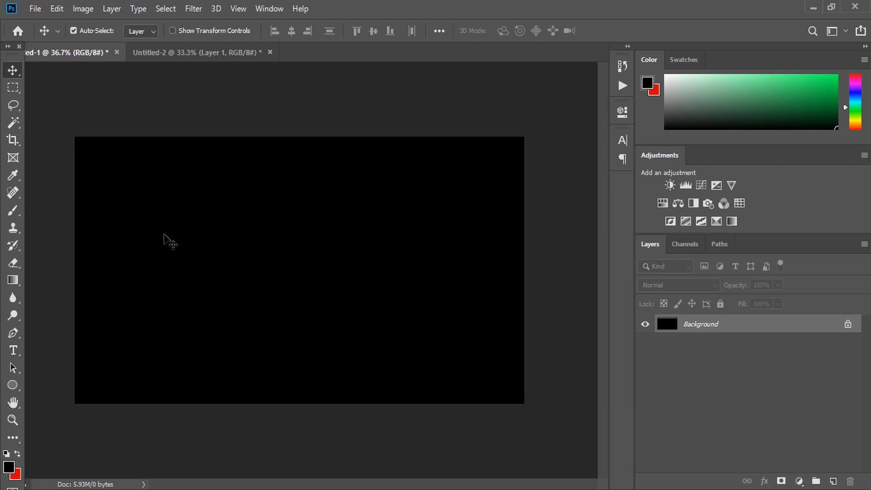
Create a paragraph text box in the middle of the black canvas and type "This is a tutorial"
left_click(13, 350)
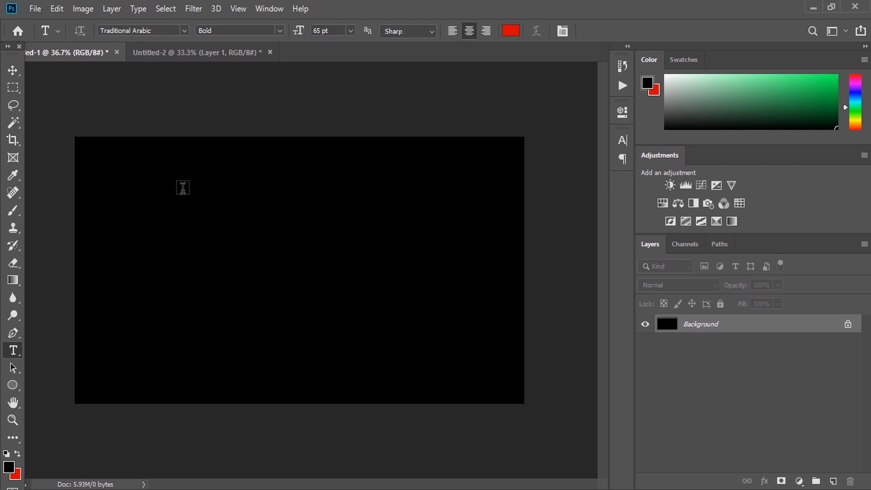
left_click_drag(183, 187, 433, 342)
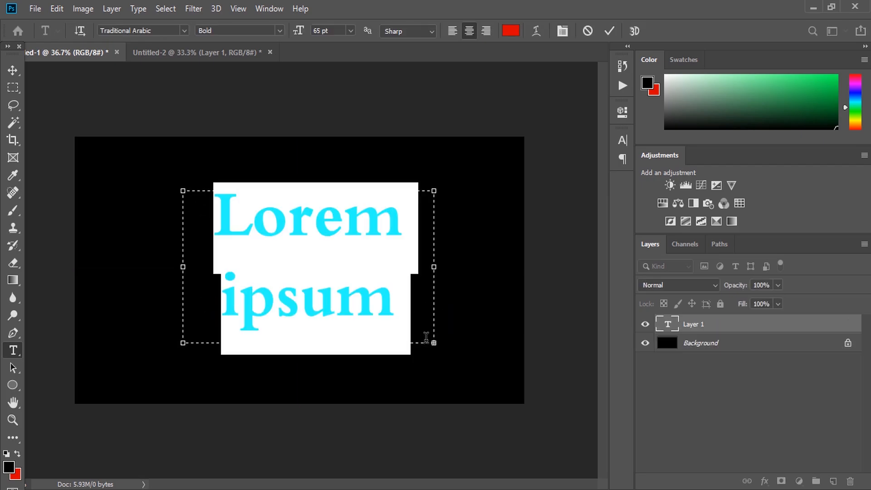
type("t")
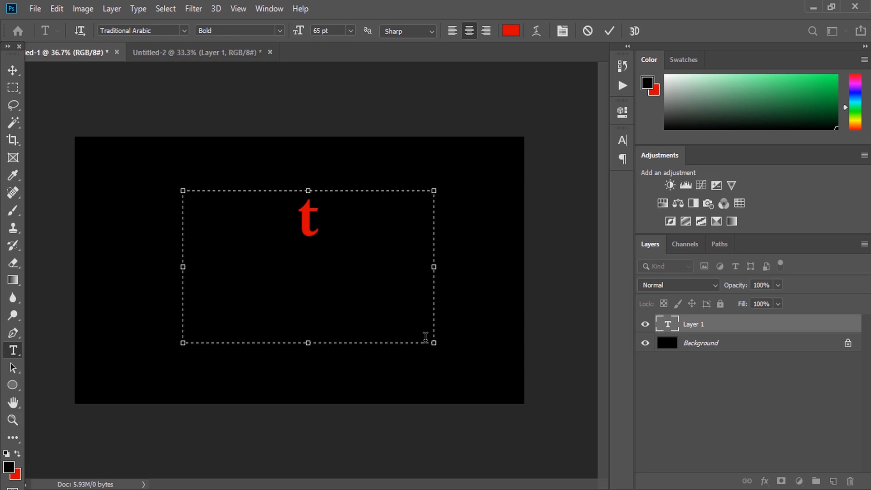
key("BackSpace")
type("Th")
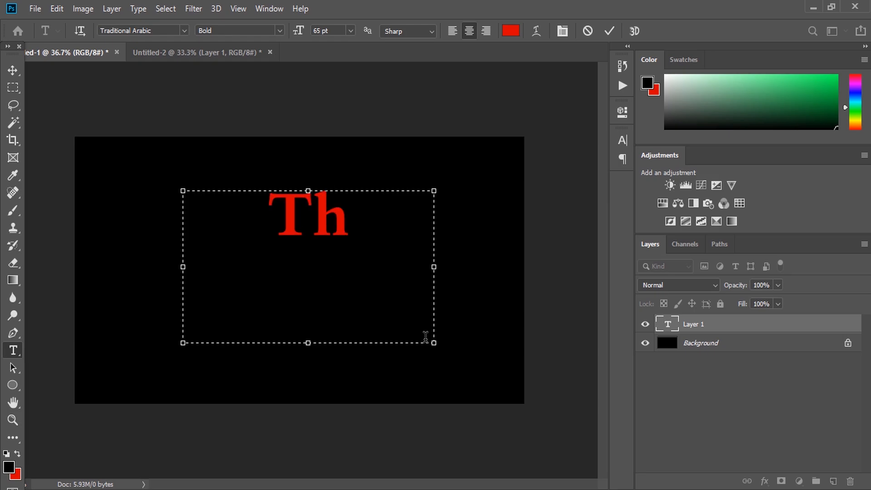
type("isi")
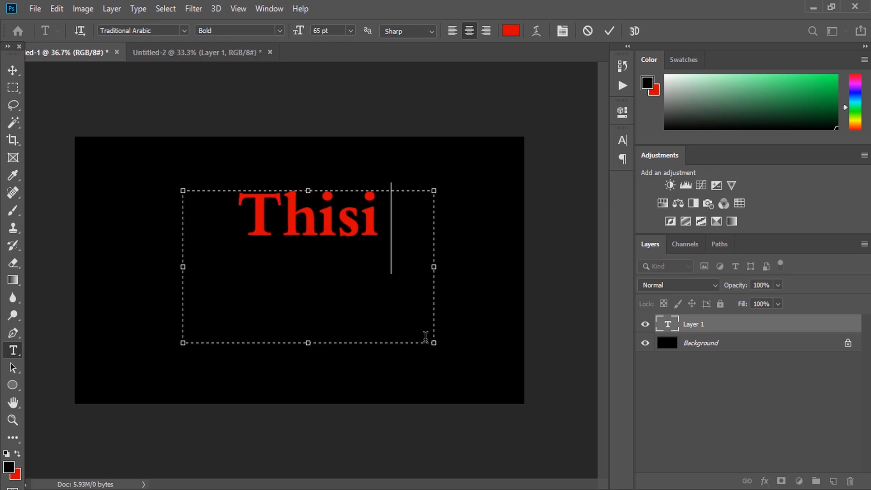
key("BackSpace")
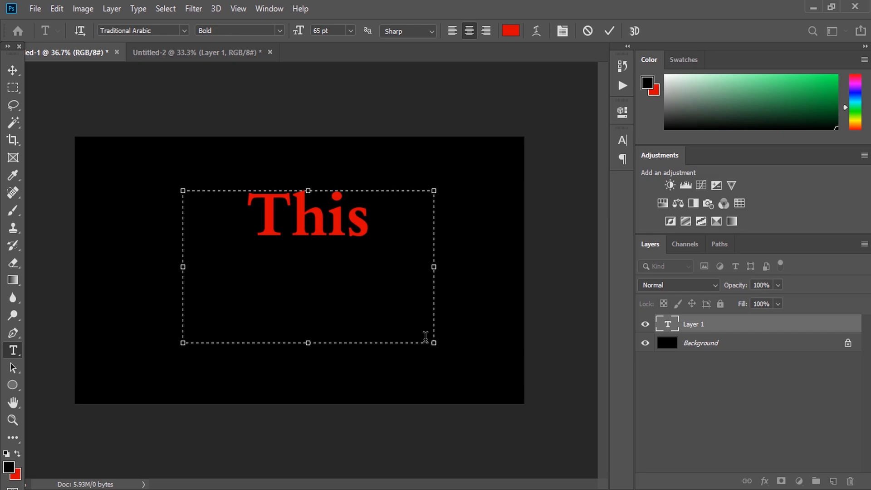
type("is a  tu")
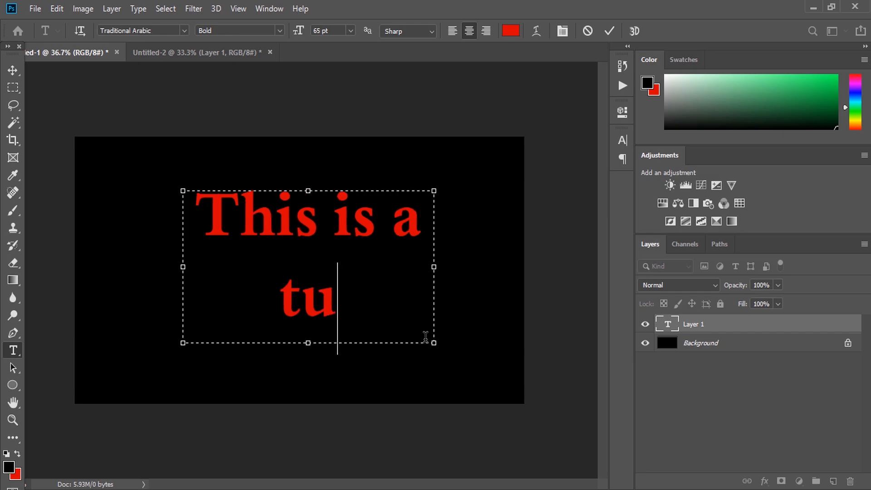
type("torial")
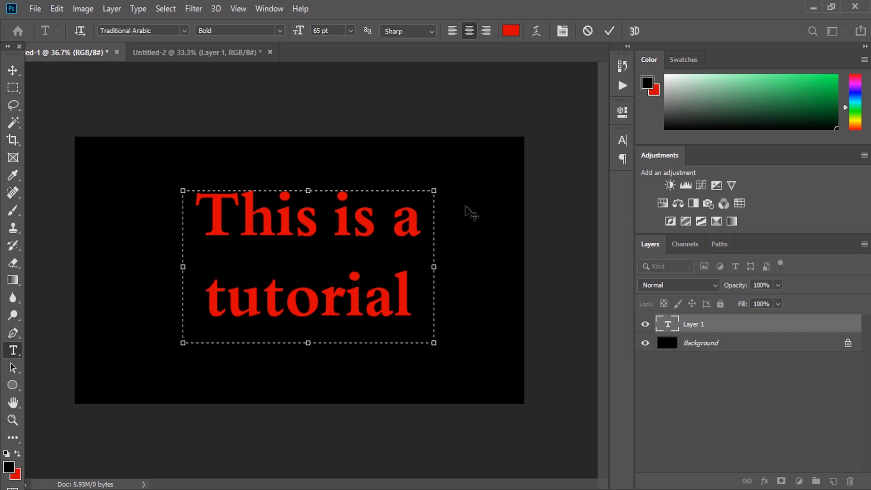
Move the text layer slightly to the left with the Move tool
left_click(13, 70)
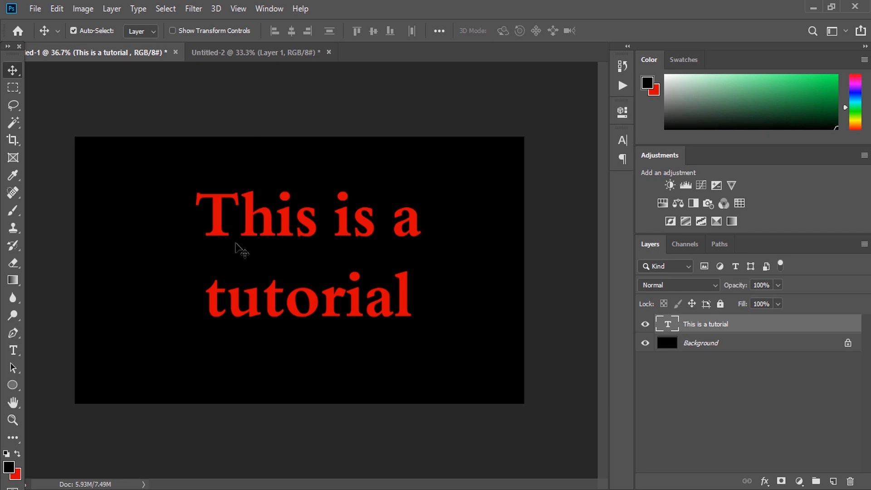
left_click_drag(267, 220, 245, 223)
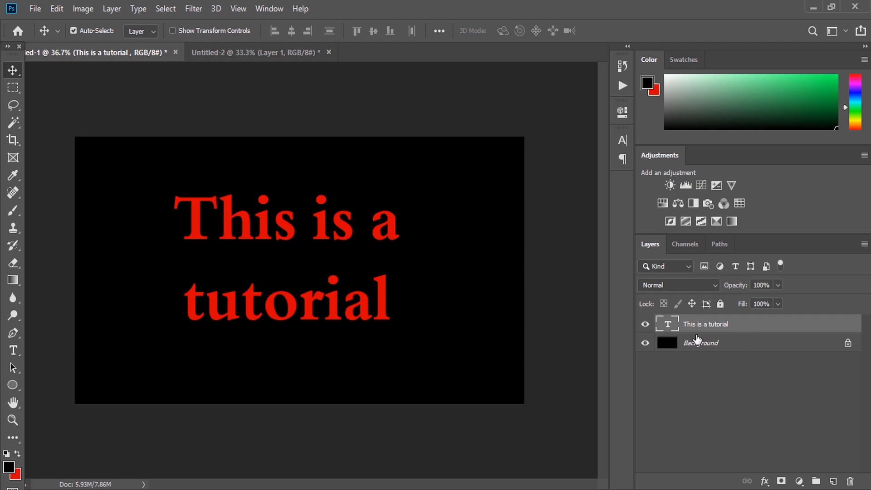
left_click(645, 324)
left_click(645, 324)
left_click(648, 343)
left_click(649, 345)
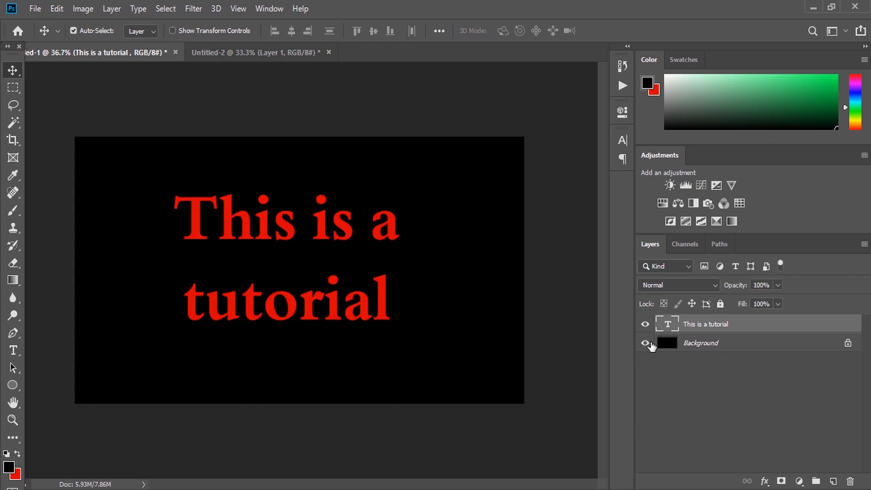
Open the Layer Style dialog for the text layer and enable a Stroke effect
double_click(739, 324)
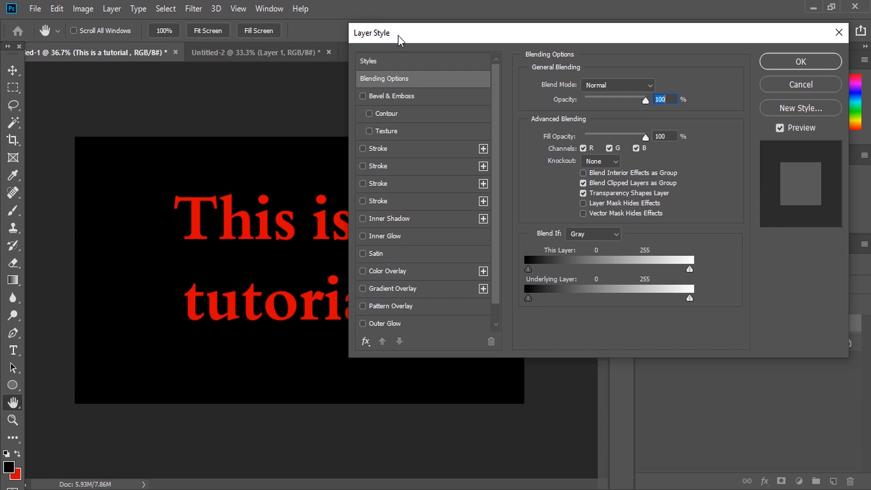
left_click_drag(421, 35, 494, 51)
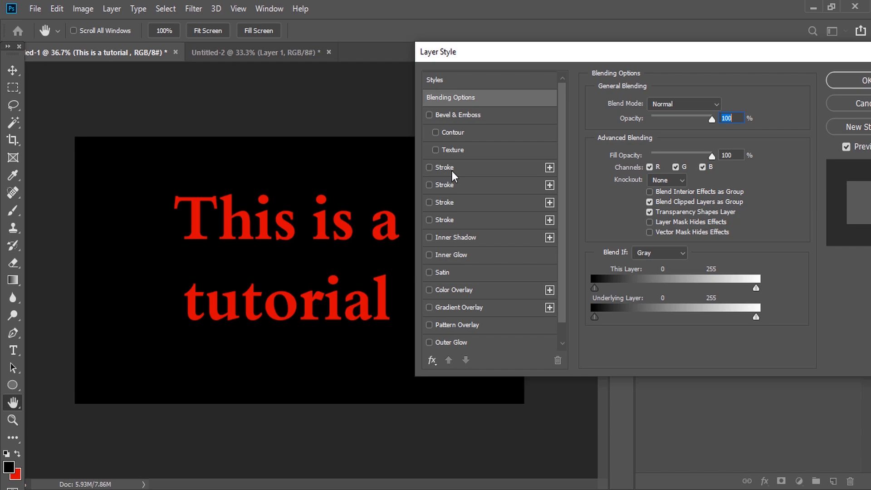
left_click(428, 168)
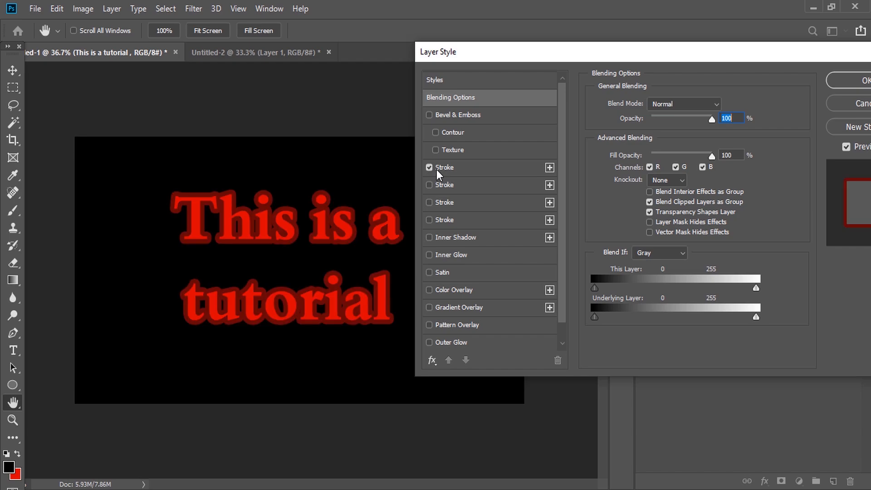
left_click(464, 167)
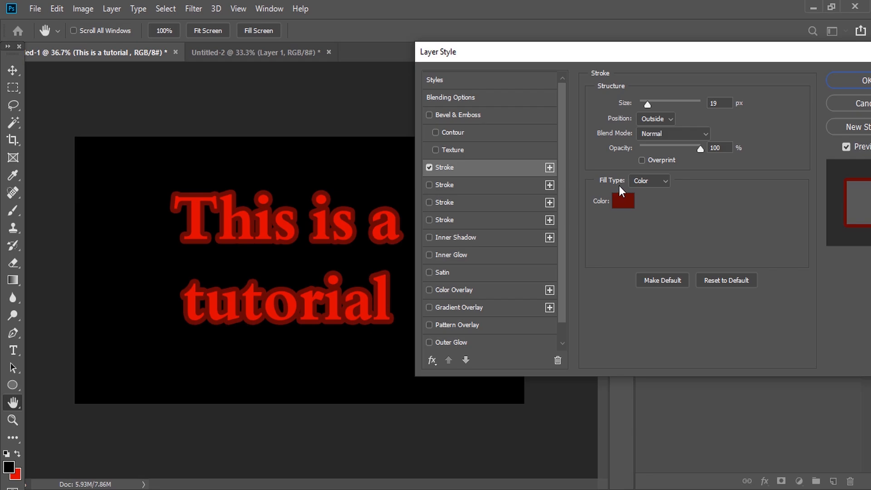
Set the stroke color to green 156405
left_click(625, 199)
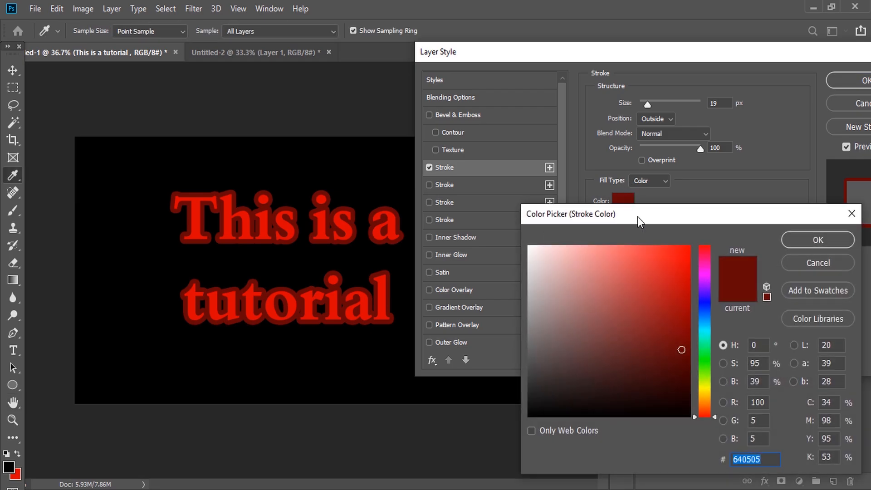
left_click(705, 364)
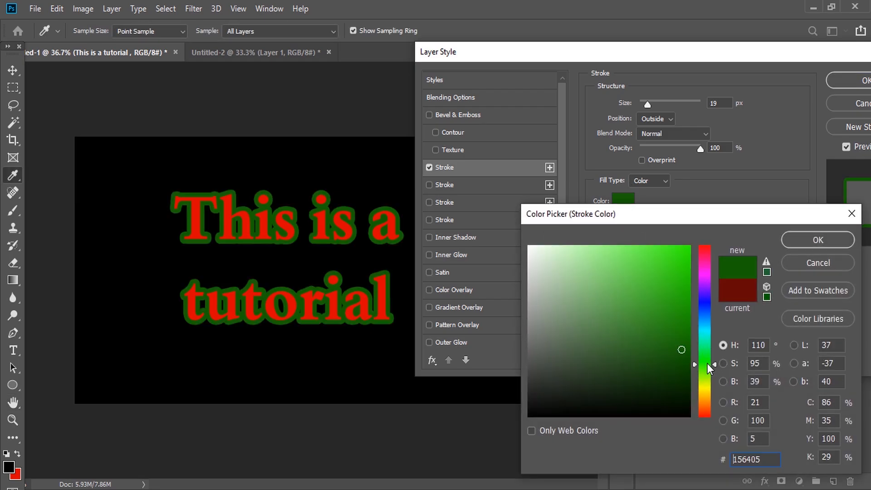
left_click(824, 241)
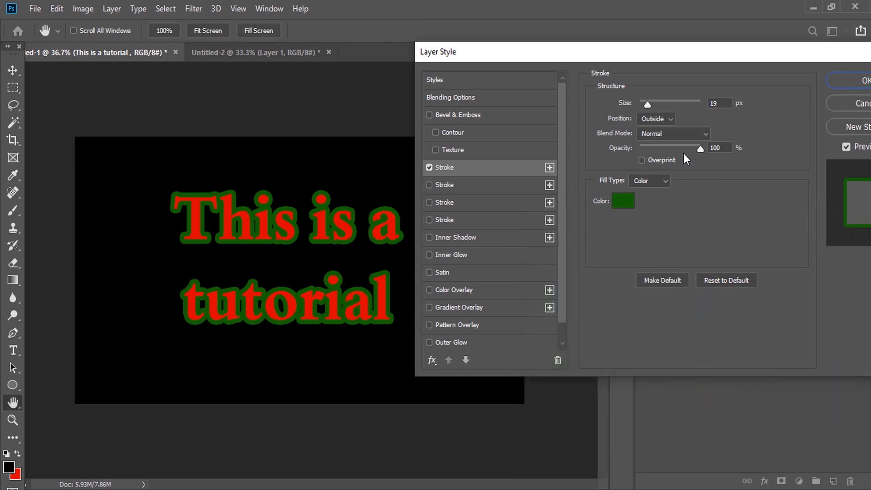
Change the stroke color to yellow
mouse_move(702, 149)
left_mouse_down()
mouse_move(603, 151)
mouse_move(714, 150)
left_mouse_up()
left_click(619, 203)
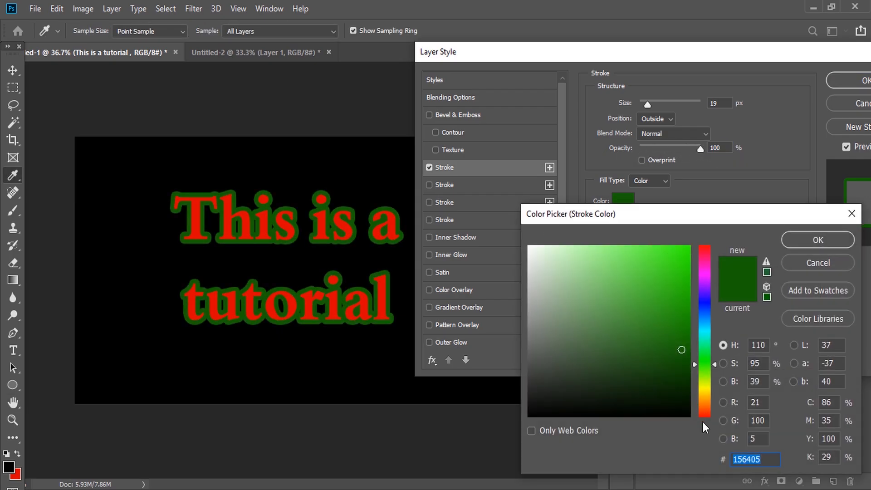
left_click(703, 388)
left_click_drag(676, 250, 678, 242)
left_click(793, 239)
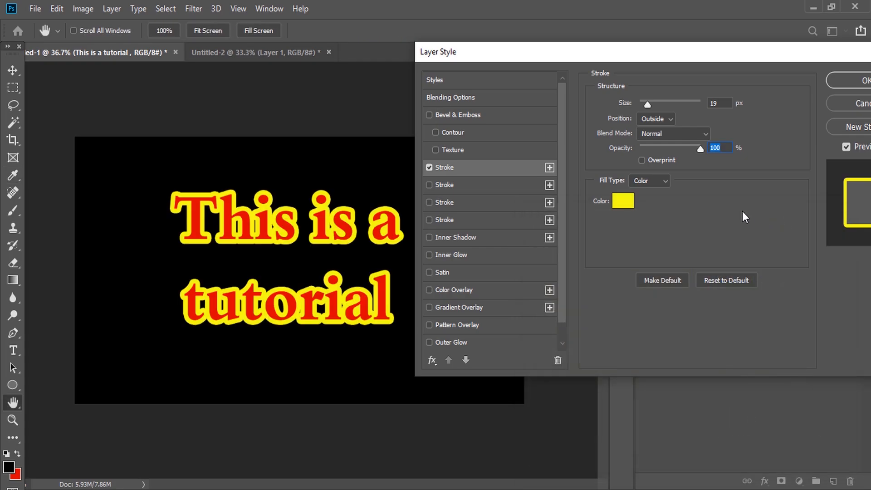
Set the stroke size to 6 px and its position to Inside
mouse_move(701, 146)
left_mouse_down()
mouse_move(655, 142)
mouse_move(738, 144)
left_mouse_up()
mouse_move(648, 102)
left_mouse_down()
mouse_move(707, 105)
mouse_move(643, 107)
left_mouse_up()
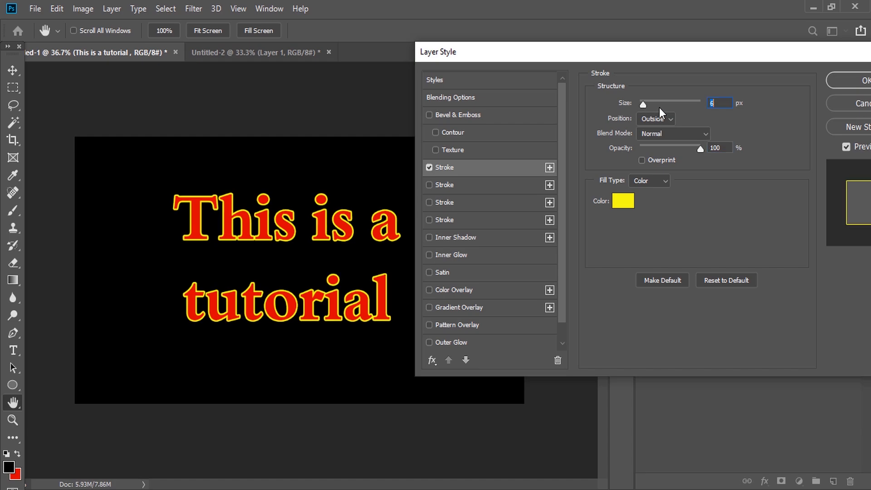
left_click(658, 119)
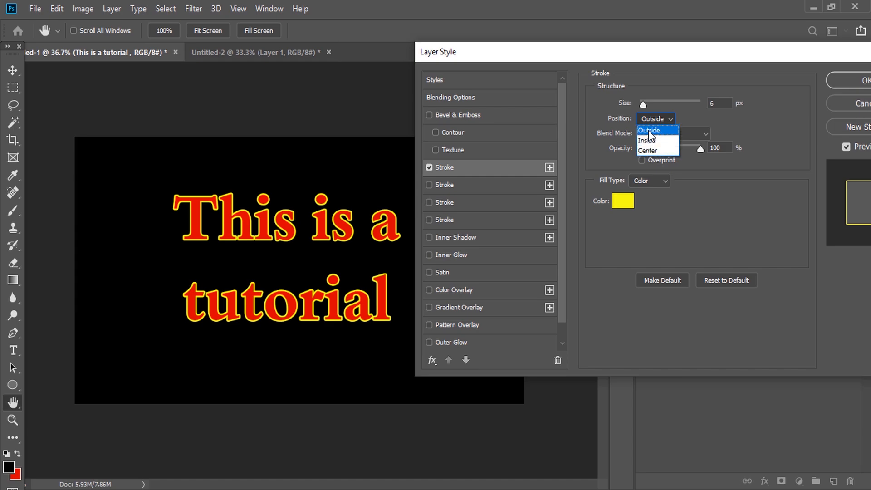
left_click(649, 139)
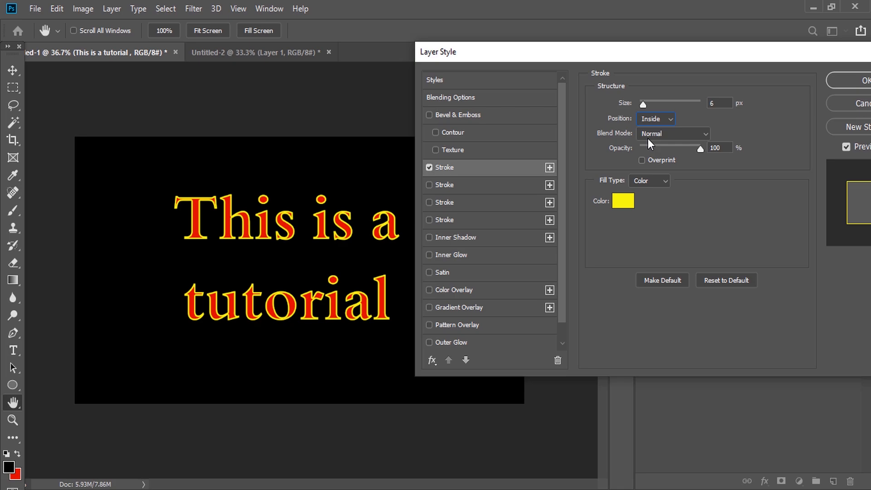
Set the stroke size to 3 px and its position to Center
mouse_move(641, 105)
left_mouse_down()
mouse_move(652, 106)
mouse_move(641, 107)
left_mouse_up()
left_click(651, 120)
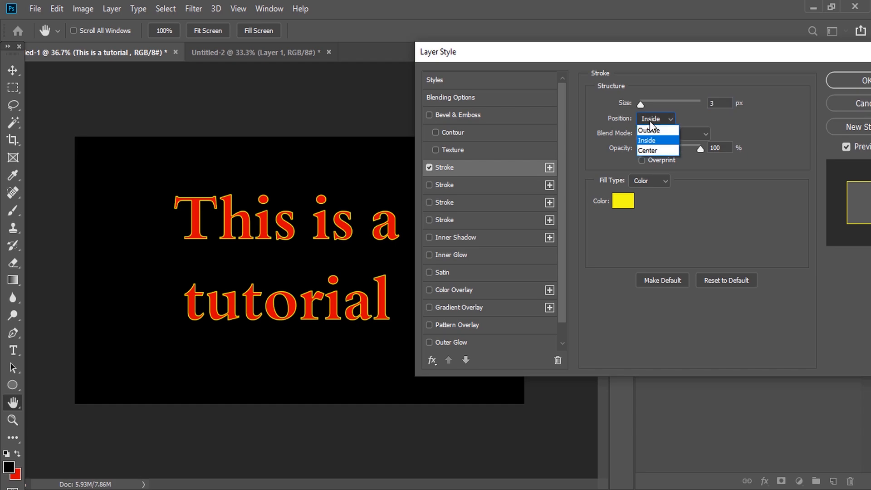
left_click(652, 151)
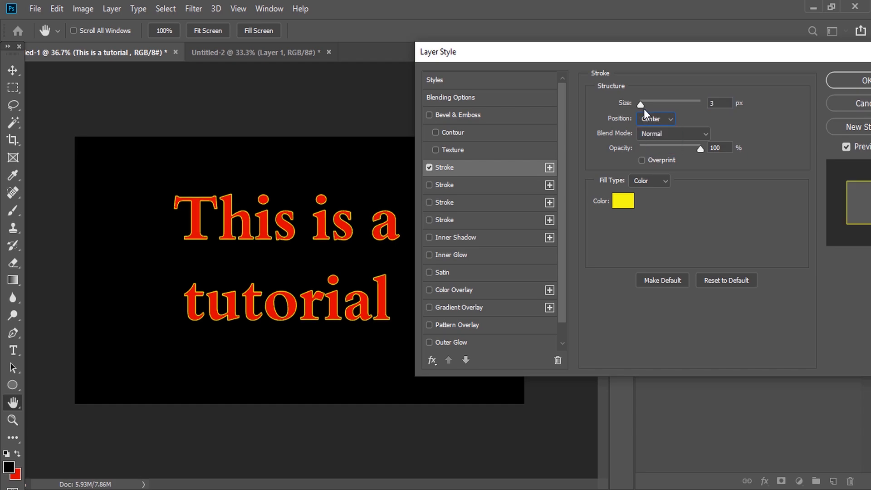
Set the stroke size to 8 px and its position to Outside
mouse_move(641, 107)
left_mouse_down()
mouse_move(652, 107)
mouse_move(646, 107)
left_mouse_up()
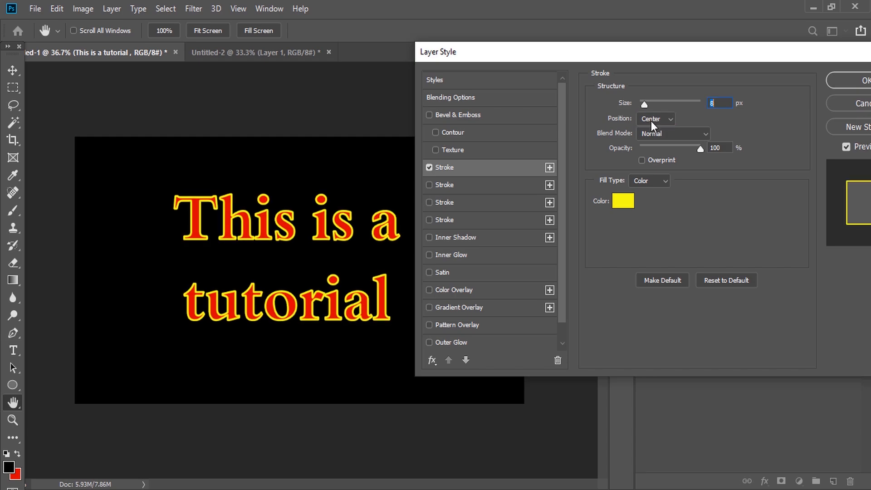
left_click(651, 119)
left_click(654, 130)
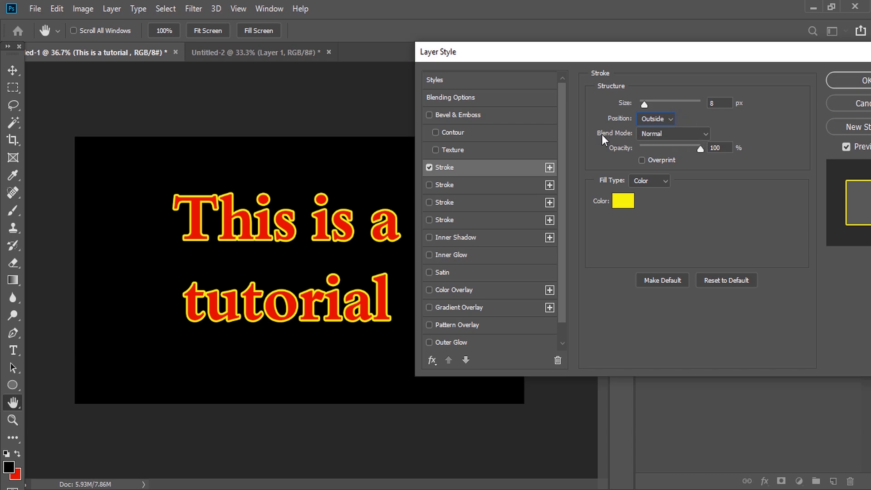
Try the stroke blend modes Dissolve, Darken, Multiply and Overlay
left_click(669, 134)
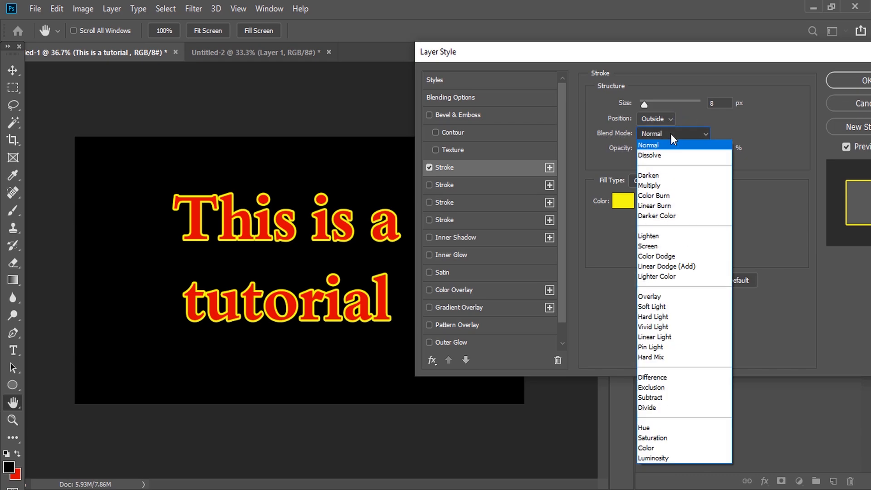
left_click(666, 155)
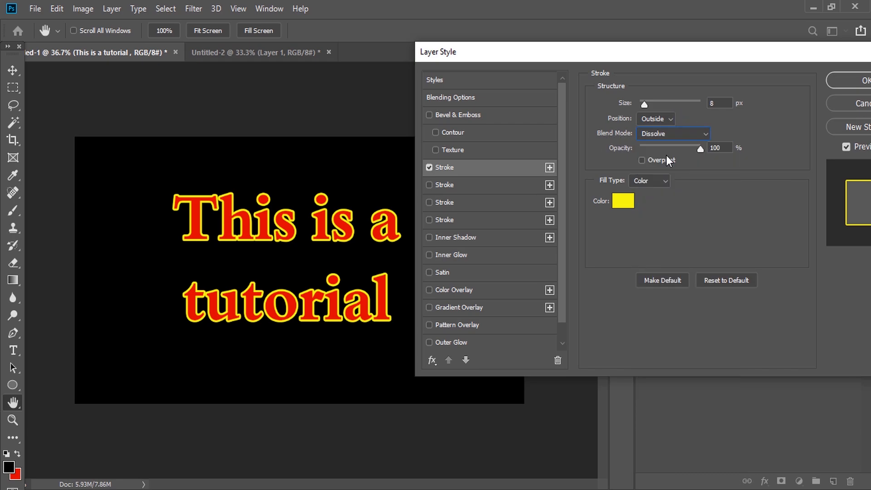
left_click(677, 135)
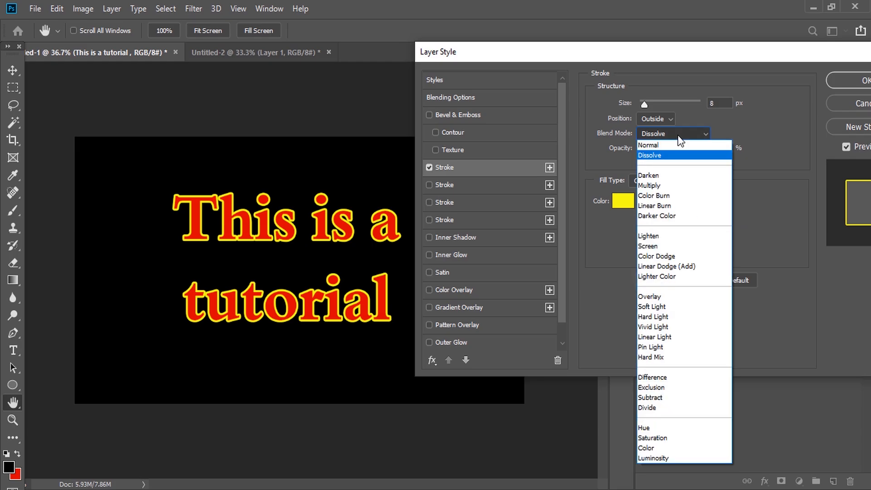
left_click(663, 176)
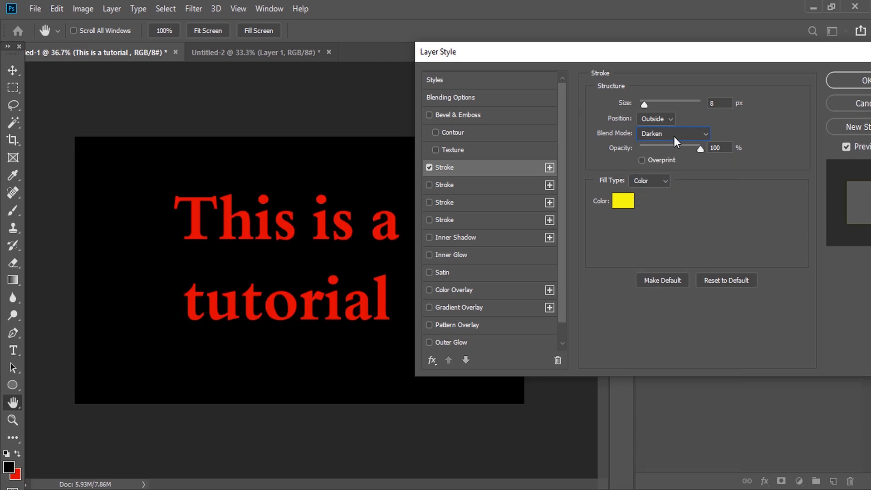
left_click(674, 137)
left_click(651, 186)
left_click(678, 135)
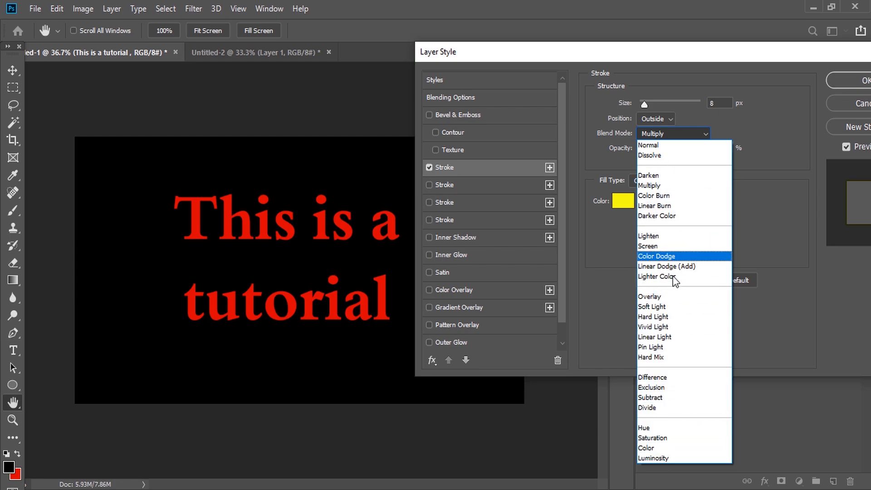
left_click(654, 297)
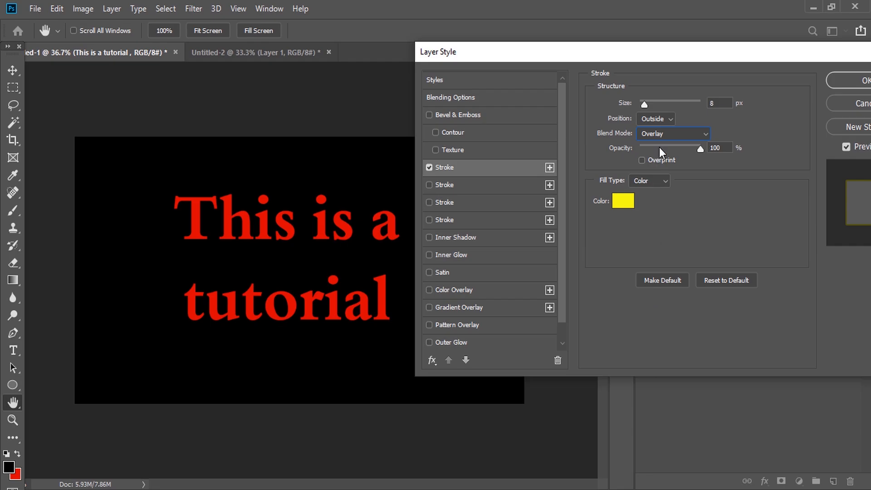
Set the stroke size to 16 px and the stroke blend mode to Lighten
mouse_move(646, 106)
left_mouse_down()
mouse_move(659, 104)
mouse_move(646, 118)
left_mouse_up()
left_click(654, 131)
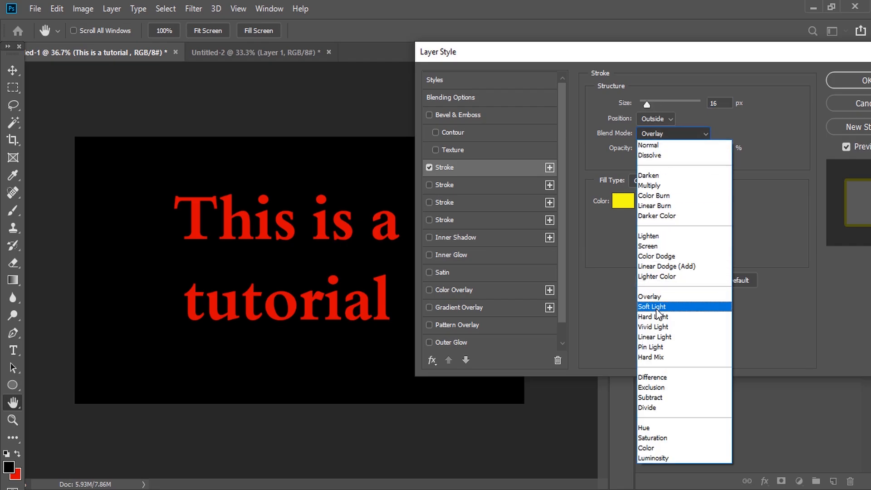
left_click(656, 248)
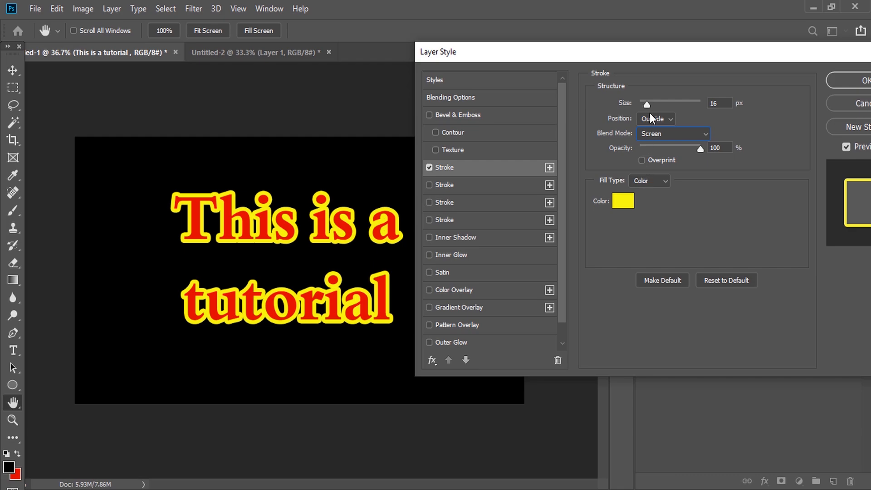
left_click(658, 131)
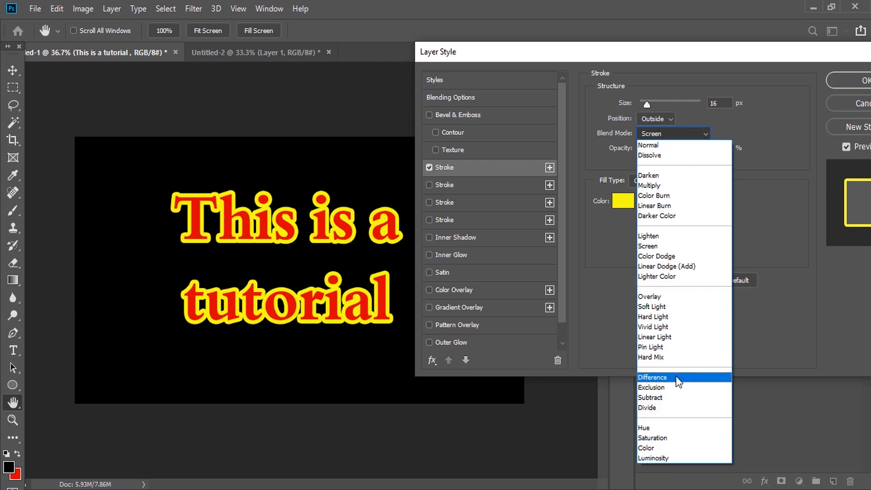
left_click(672, 236)
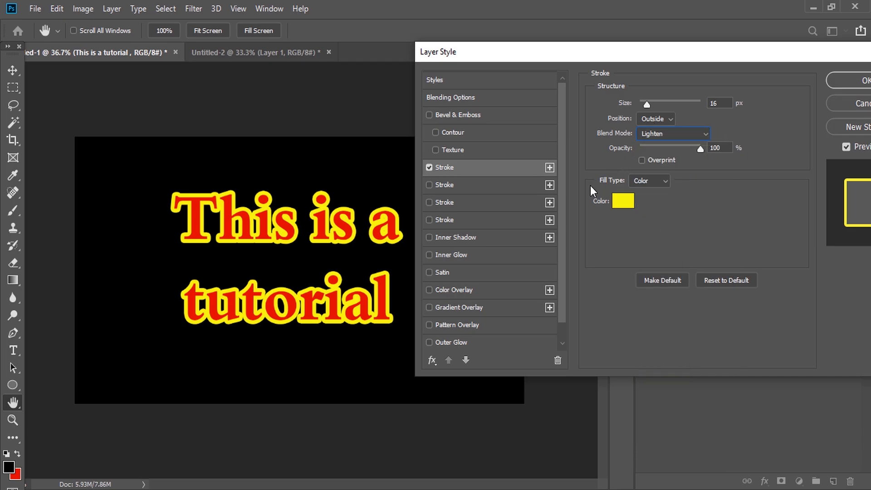
Enable a second stroke and set it to black, Inside position, and 3 px size
left_click(428, 185)
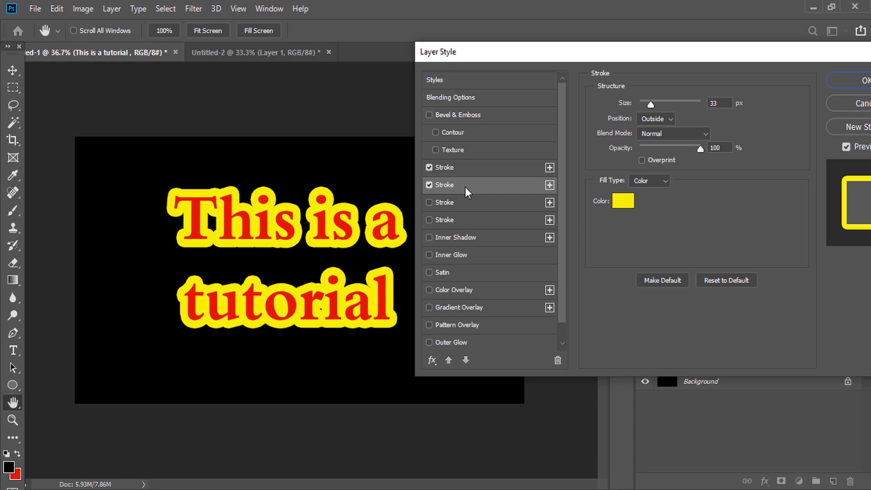
left_click(619, 200)
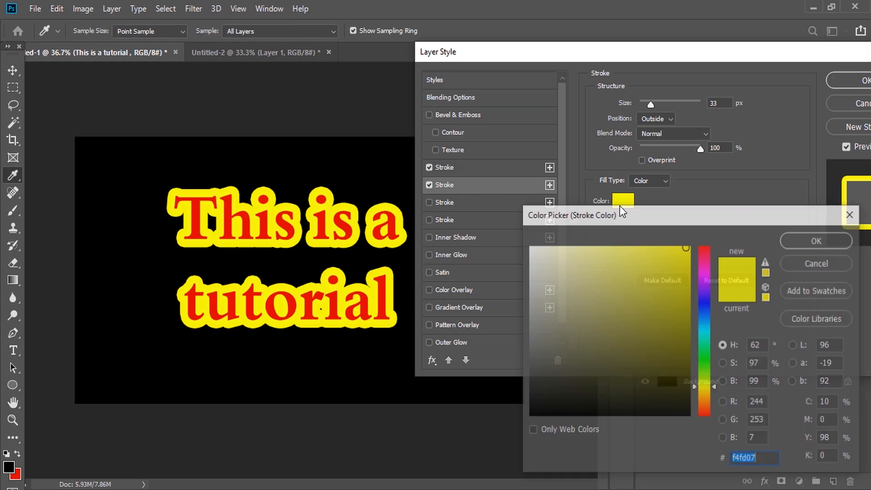
left_click_drag(679, 296, 690, 416)
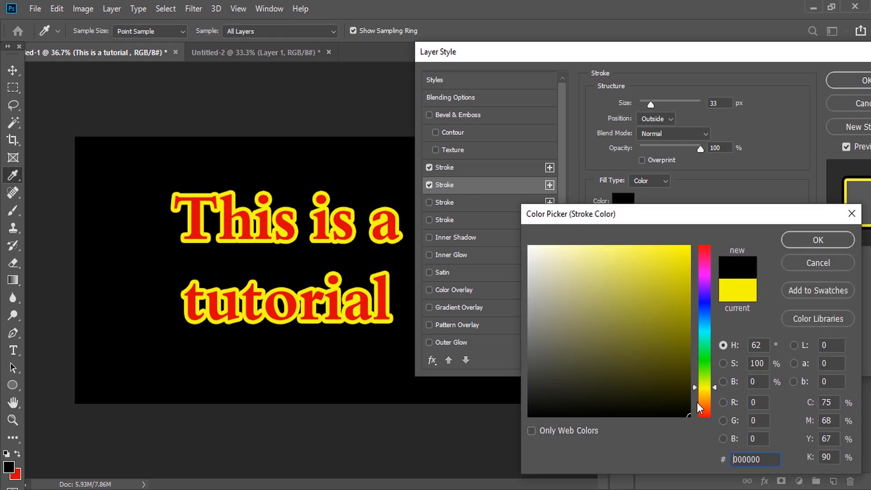
left_click(800, 239)
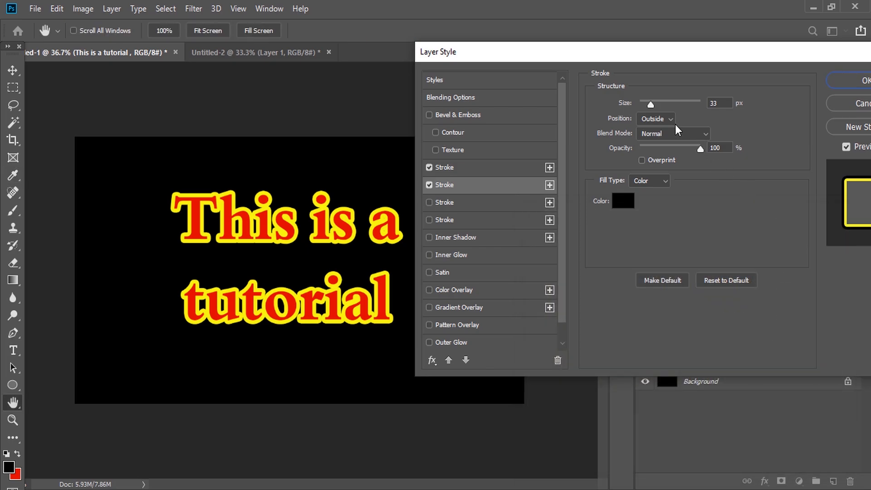
left_click(662, 118)
left_click(659, 128)
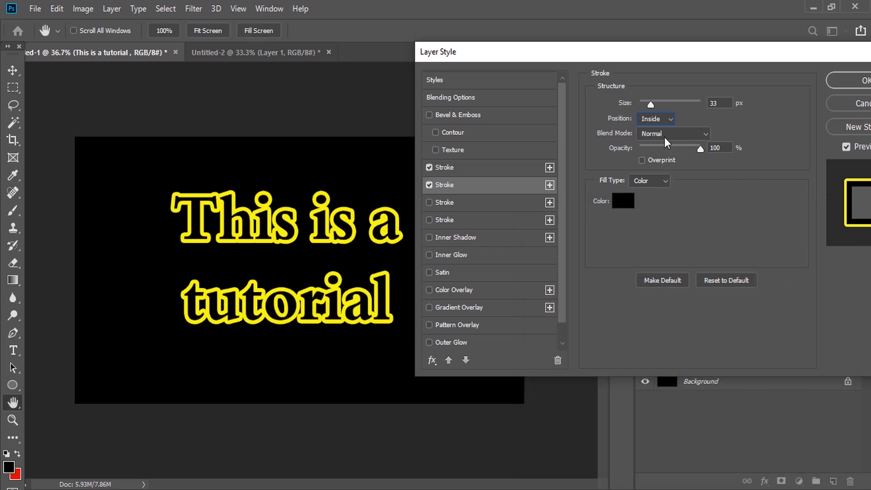
left_click_drag(649, 104, 642, 104)
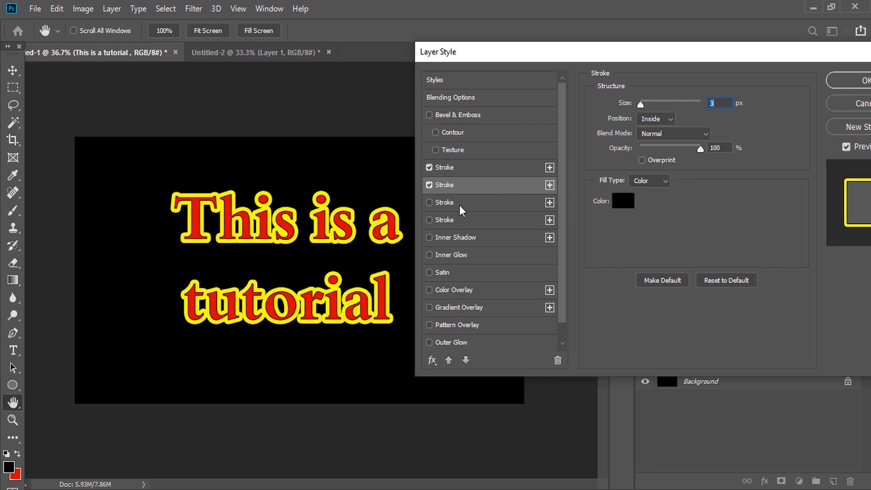
Enable the third stroke, then add a fourth stroke and switch it off
left_click(429, 203)
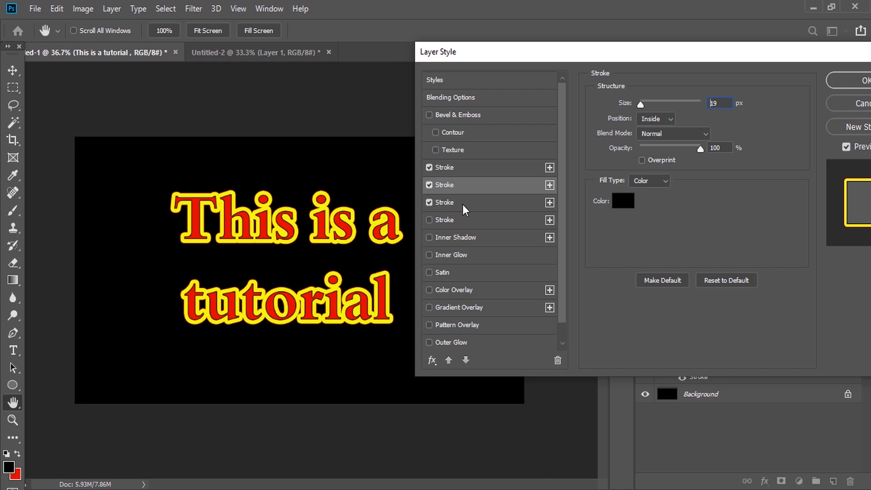
left_click(469, 210)
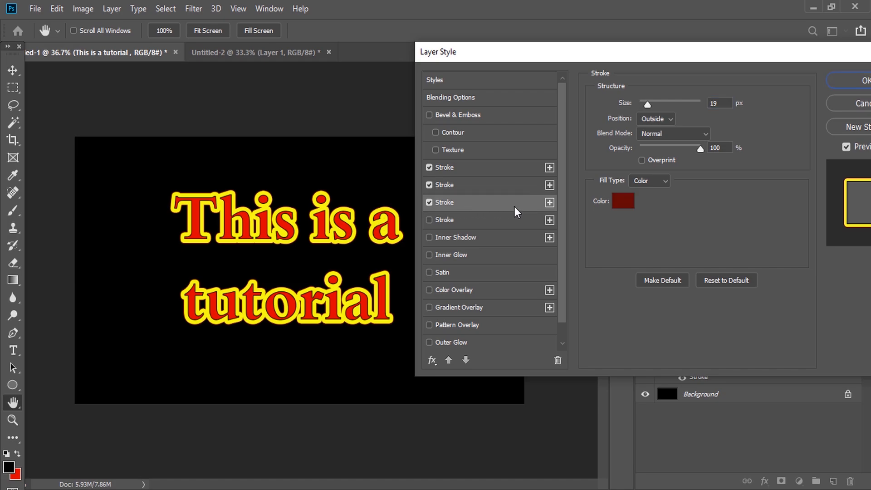
left_click(549, 220)
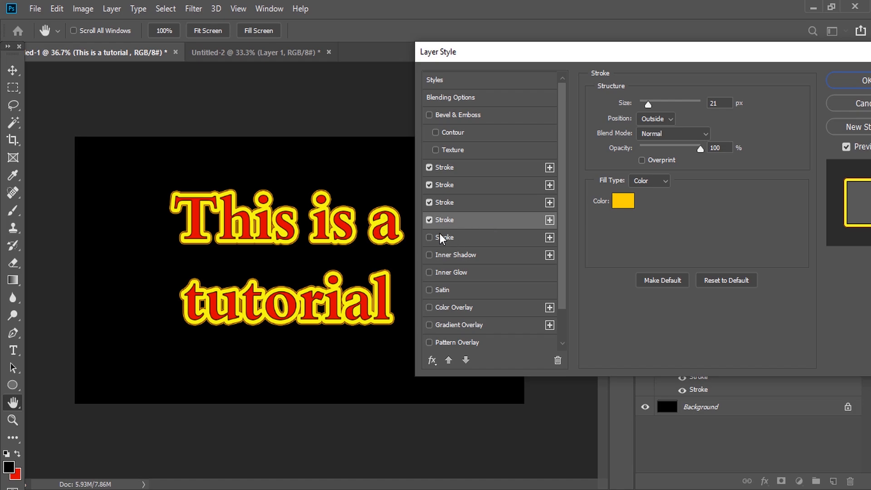
left_click(429, 221)
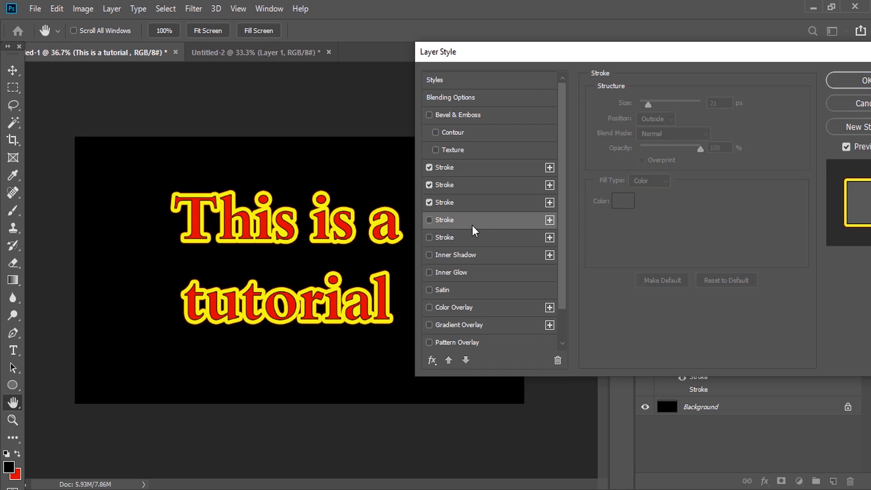
Toggle the strokes off and back on to compare the text with and without them
left_click(429, 202)
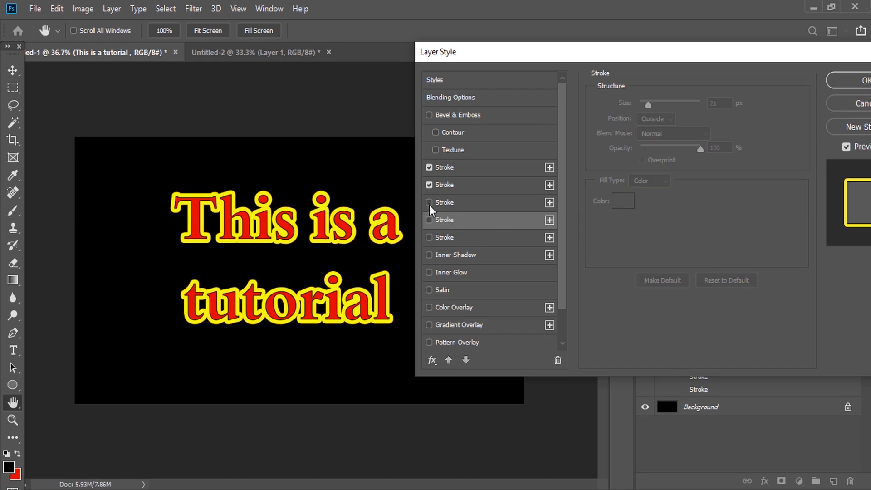
left_click(429, 185)
left_click(429, 168)
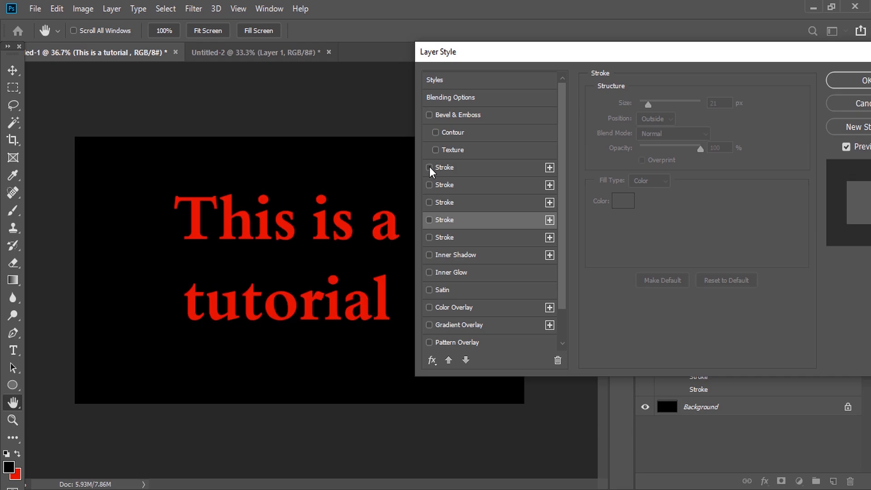
left_click(430, 167)
left_click(429, 185)
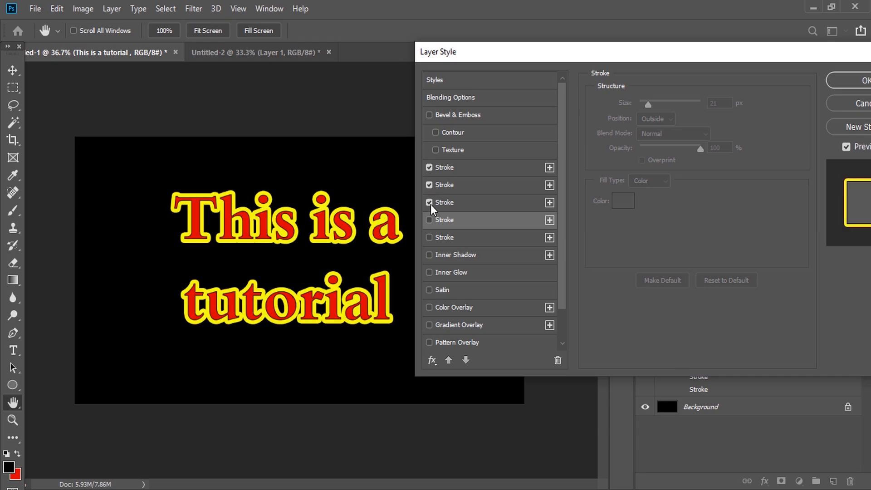
Set the third stroke's color to bright green 00ff18
left_click(467, 202)
left_click(624, 201)
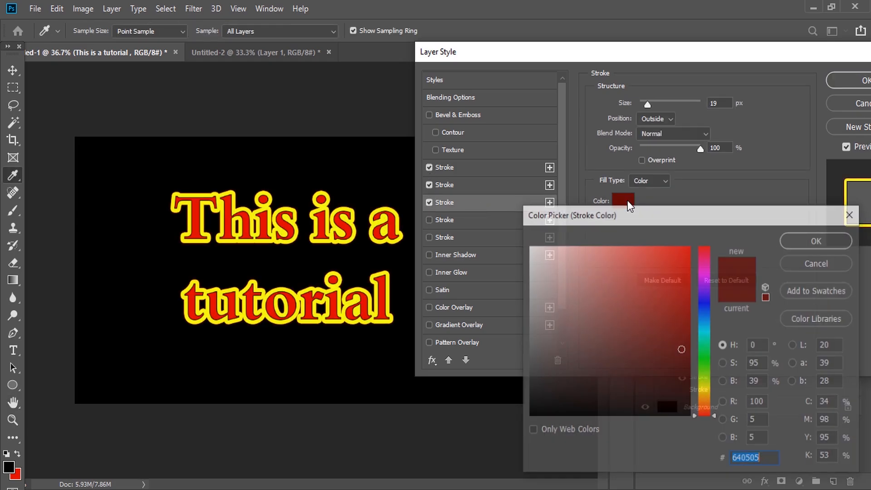
left_click(705, 357)
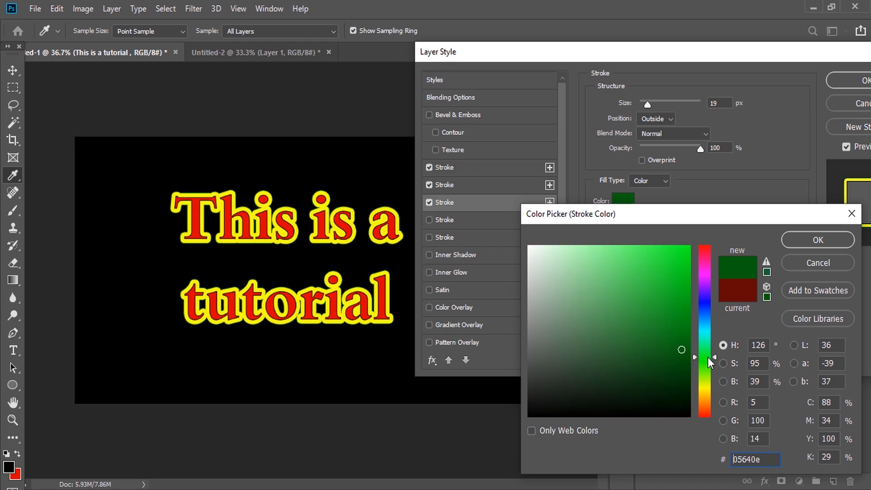
left_click_drag(690, 275, 693, 239)
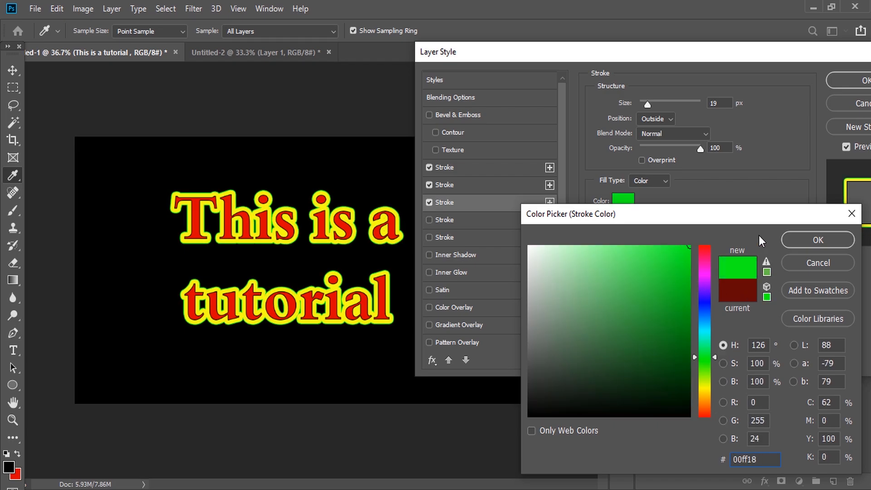
left_click(796, 242)
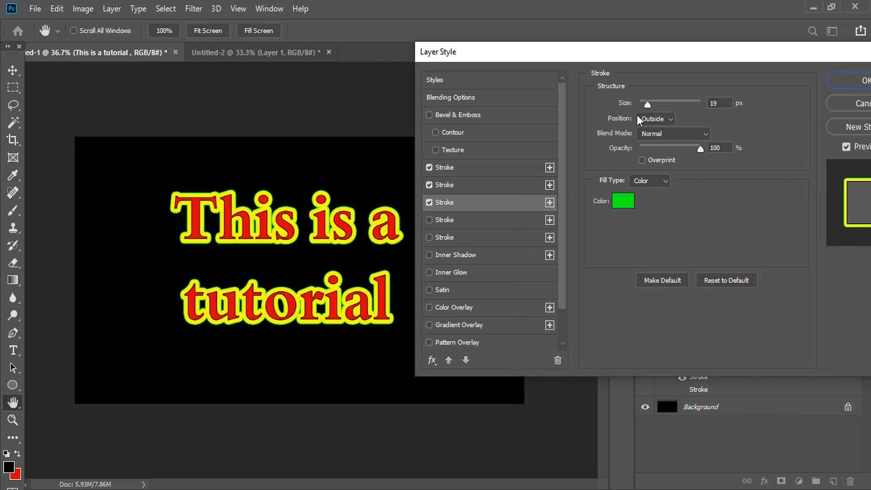
Set the third stroke's size to 38 px and apply the layer style
left_click_drag(648, 108, 653, 109)
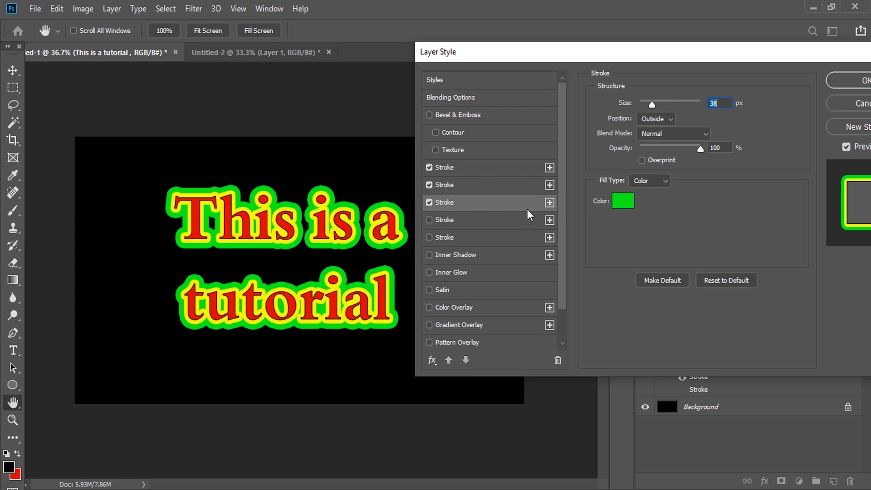
left_click_drag(753, 61, 668, 67)
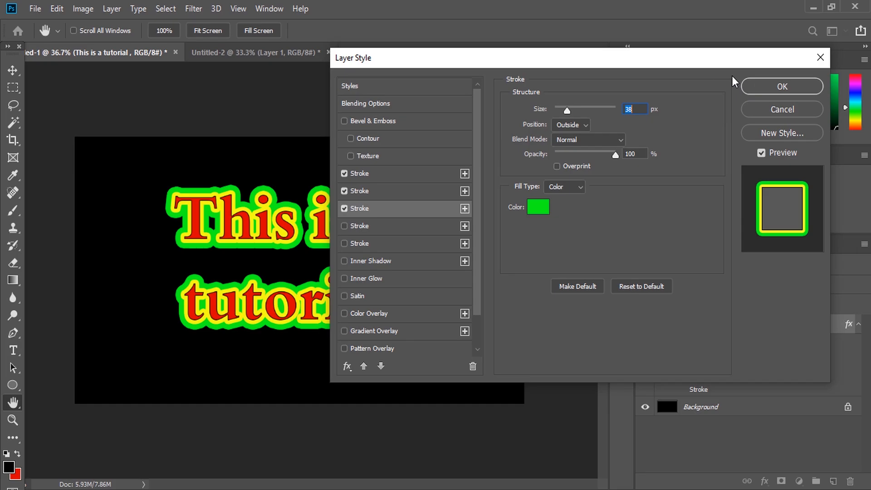
left_click(766, 88)
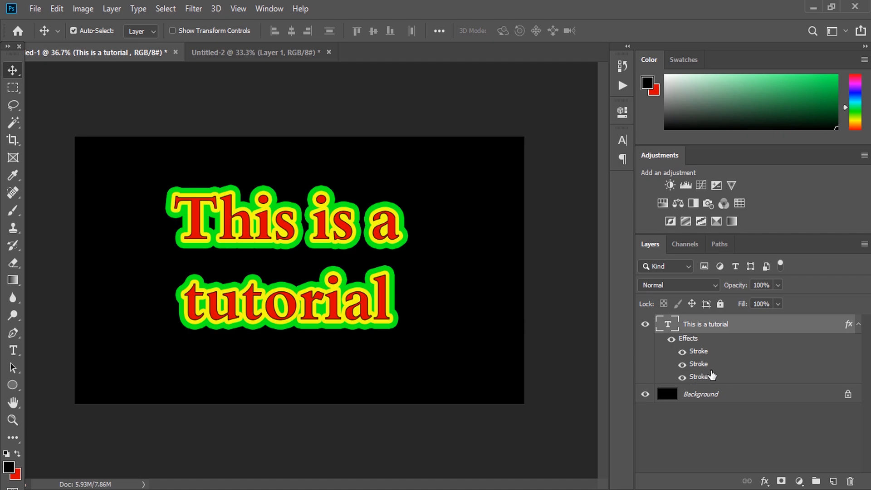
Toggle visibility of the individual stroke effects and the whole effects group to compare them
left_click(682, 377)
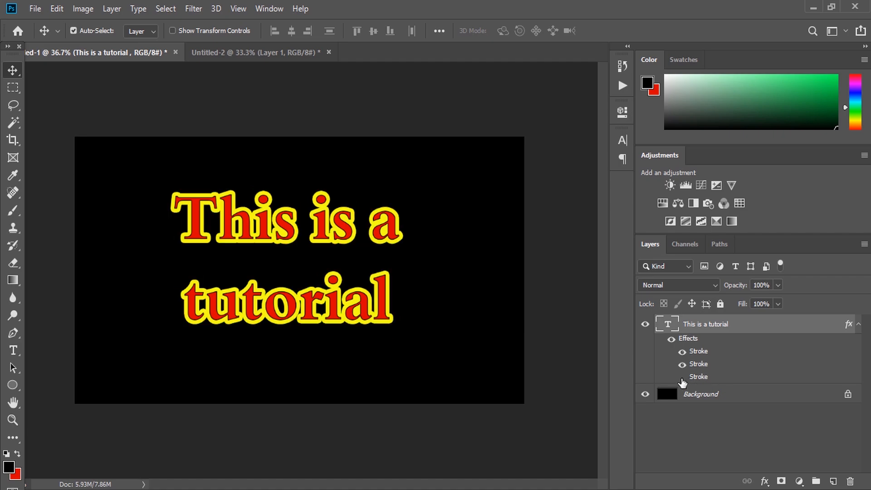
left_click(682, 364)
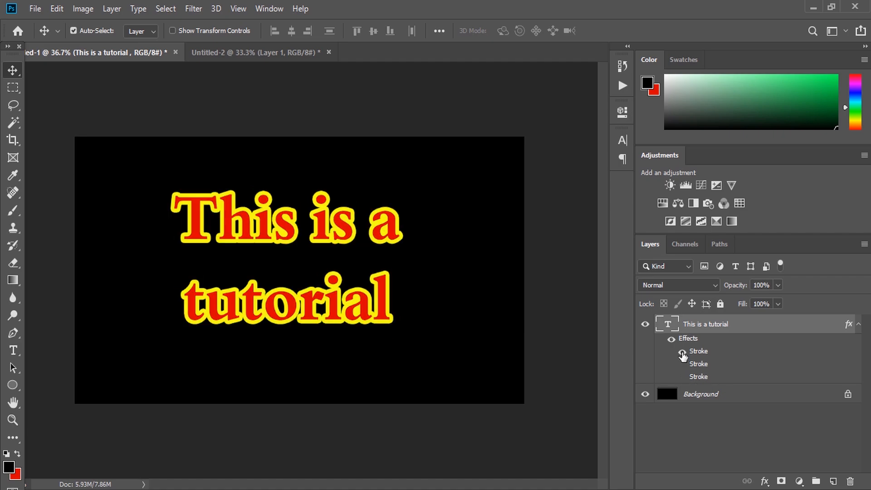
left_click(683, 352)
left_click(683, 353)
left_click(683, 378)
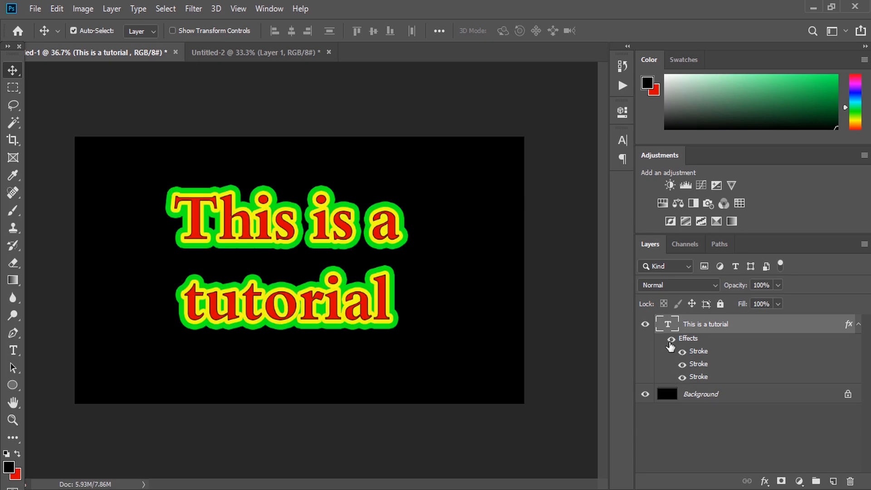
left_click(671, 341)
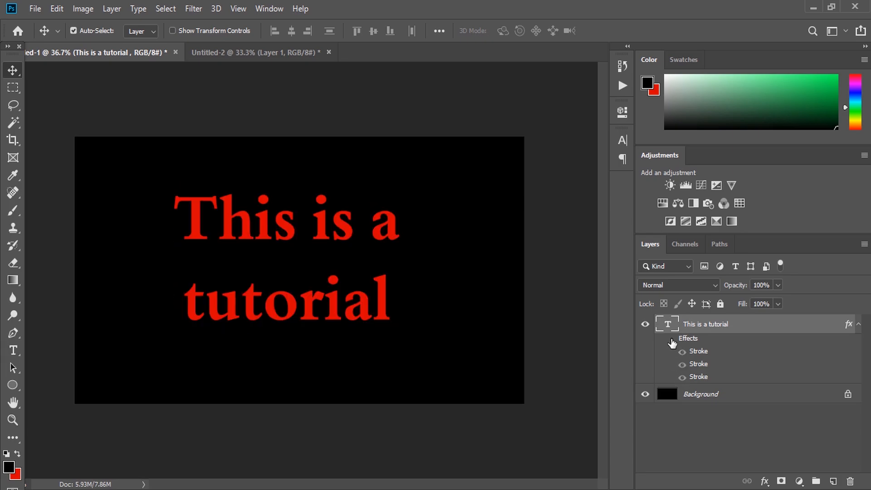
left_click(671, 339)
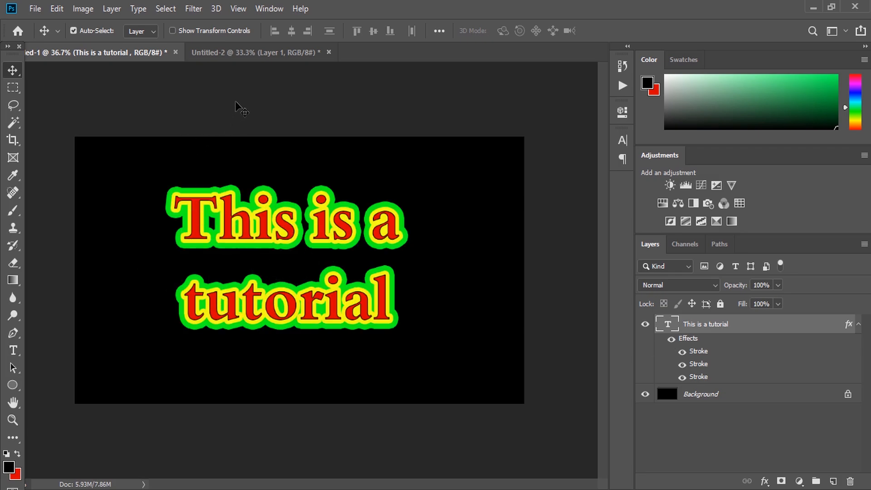
Switch to the Untitled-2 document and add a stroke effect to the logo layer
left_click(242, 54)
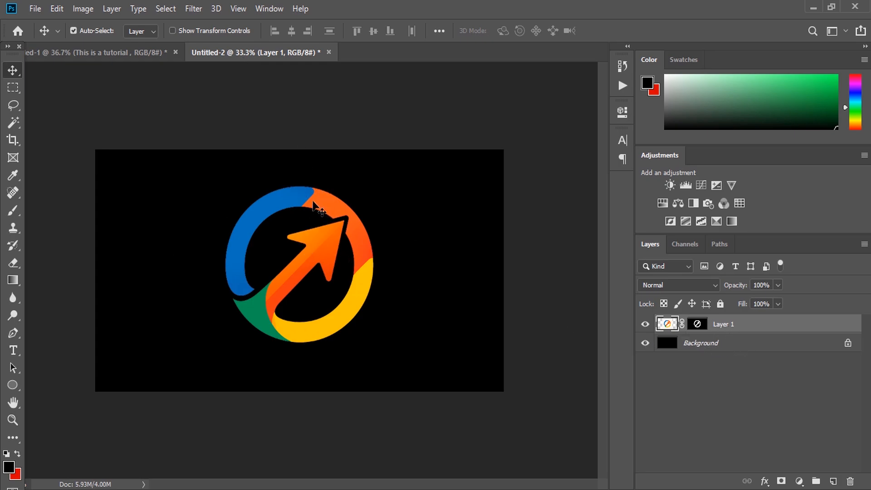
mouse_move(303, 204)
left_mouse_down()
mouse_move(334, 200)
mouse_move(314, 200)
left_mouse_up()
double_click(786, 326)
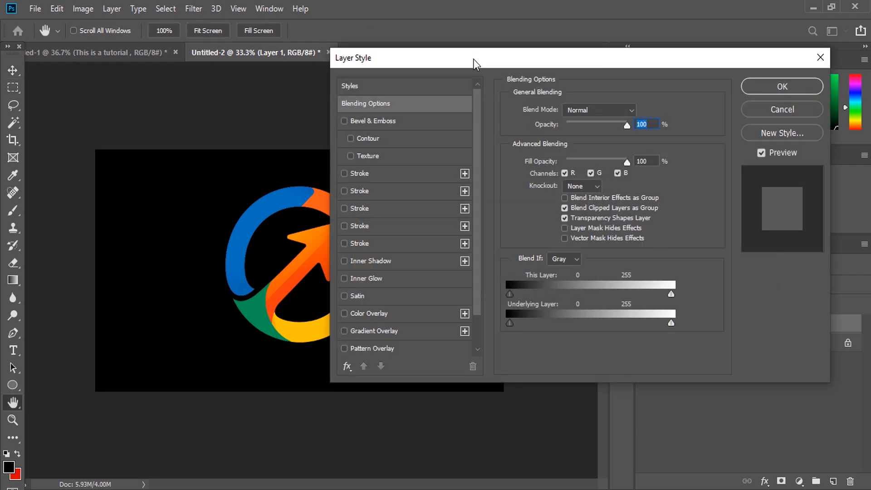
left_click_drag(471, 59, 533, 106)
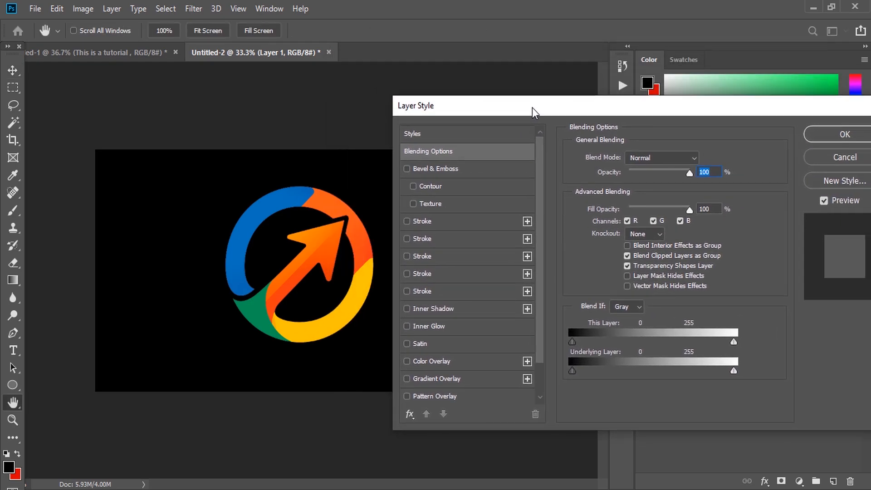
left_click(407, 221)
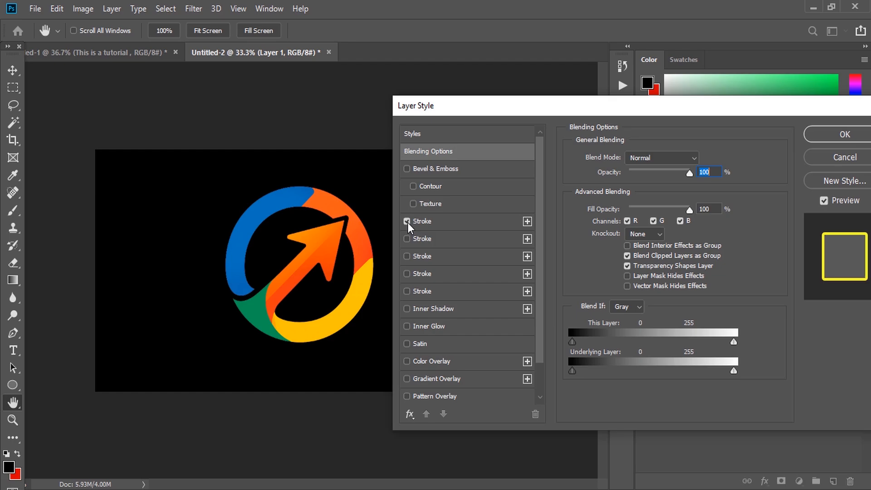
left_click(461, 223)
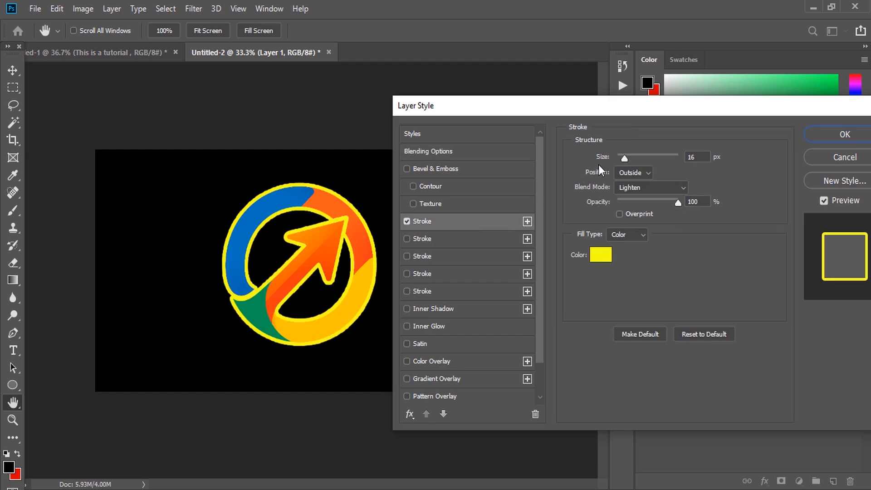
Set the logo's stroke to 8 px, black color, and Normal blend mode
left_click_drag(625, 159, 622, 158)
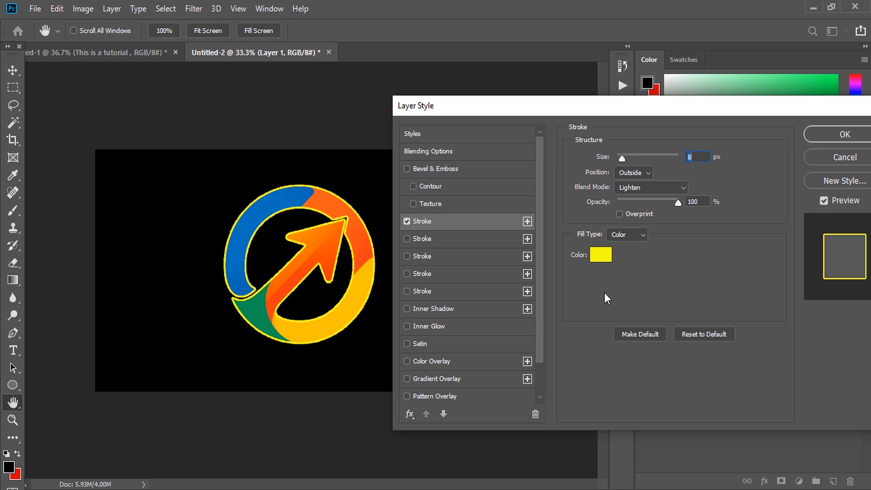
left_click(601, 252)
mouse_move(627, 286)
left_mouse_down()
mouse_move(667, 386)
mouse_move(696, 415)
left_mouse_up()
left_click(805, 242)
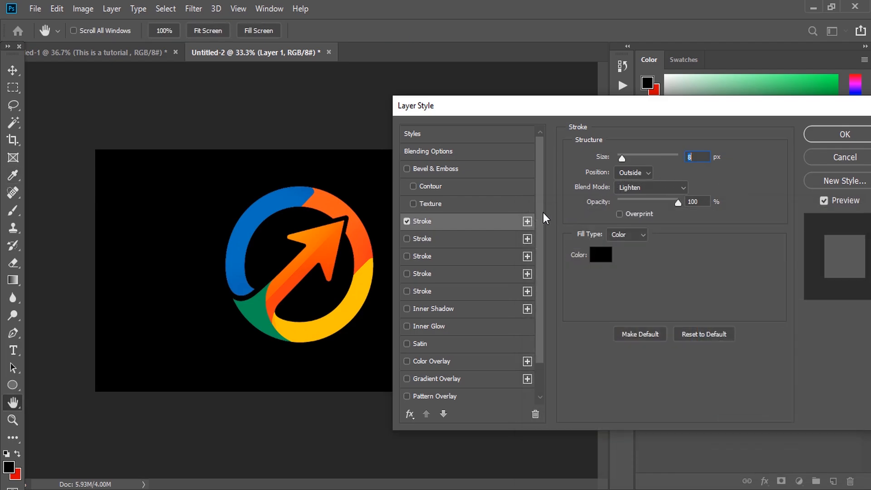
left_click(681, 188)
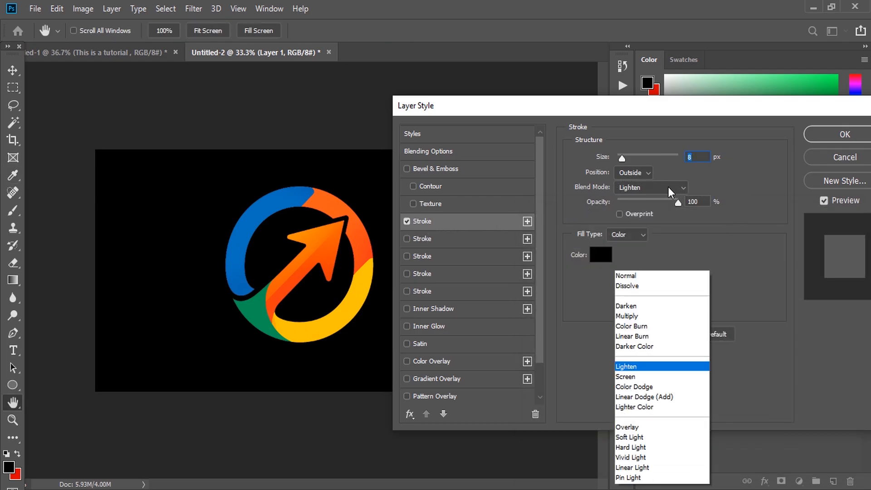
left_click(626, 166)
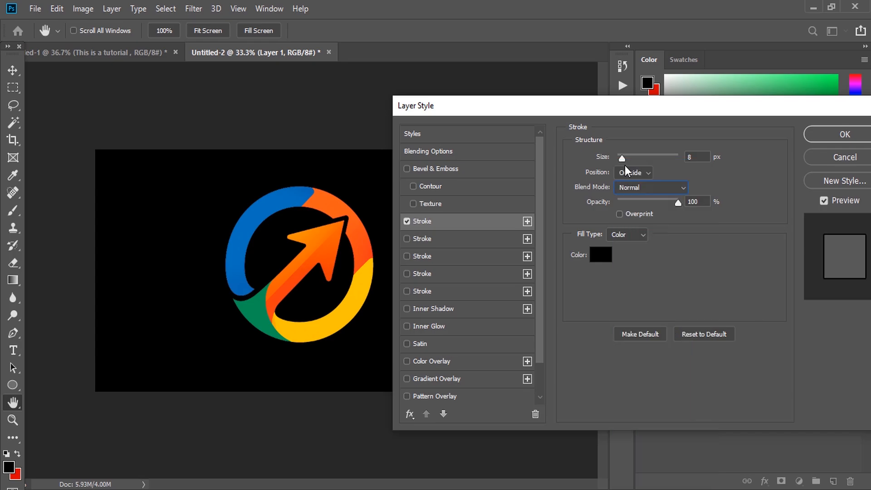
Enable a second stroke on the logo layer and select it
left_click(405, 240)
left_click(426, 241)
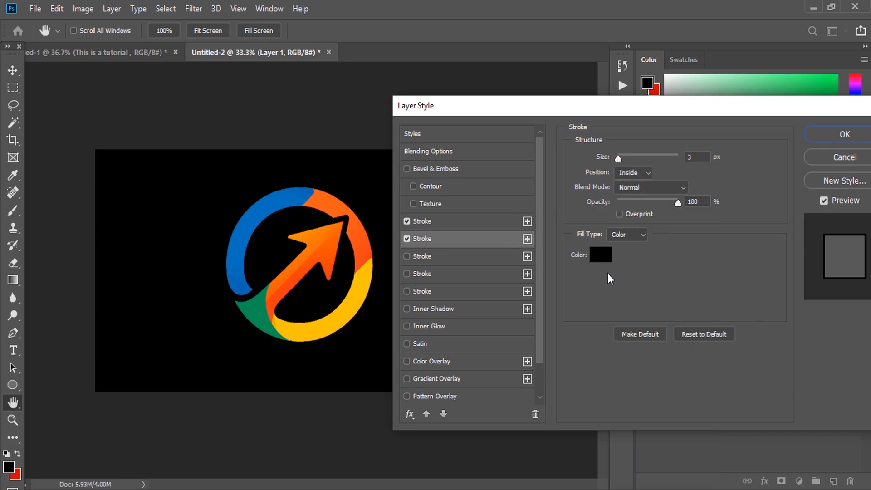
Change the logo's second stroke color to yellow fff000
left_click(603, 257)
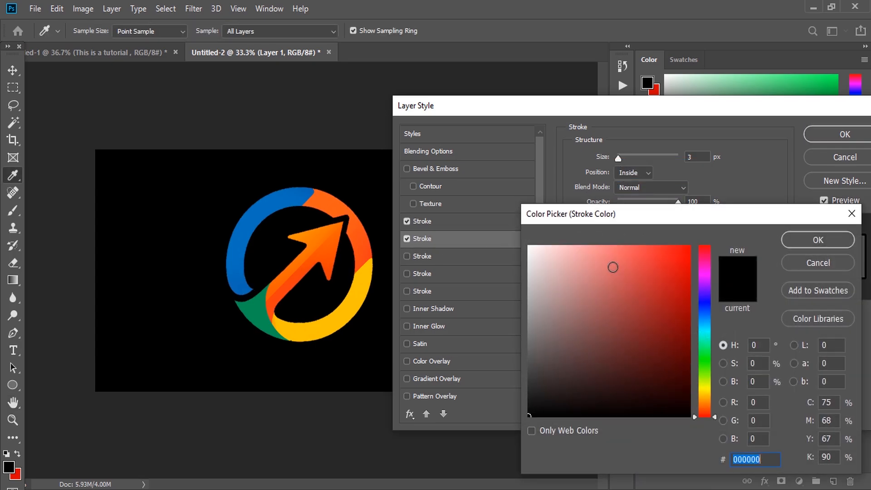
left_click(704, 389)
mouse_move(686, 350)
left_mouse_down()
mouse_move(687, 263)
mouse_move(698, 238)
left_mouse_up()
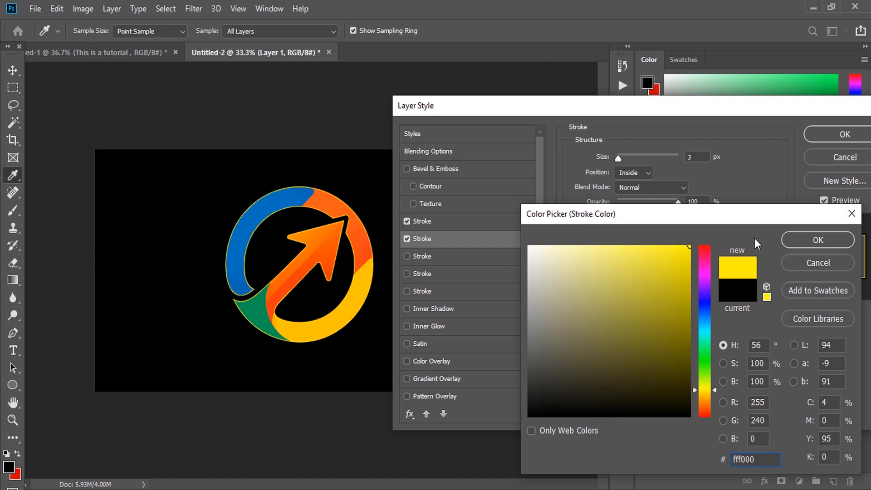
left_click(786, 239)
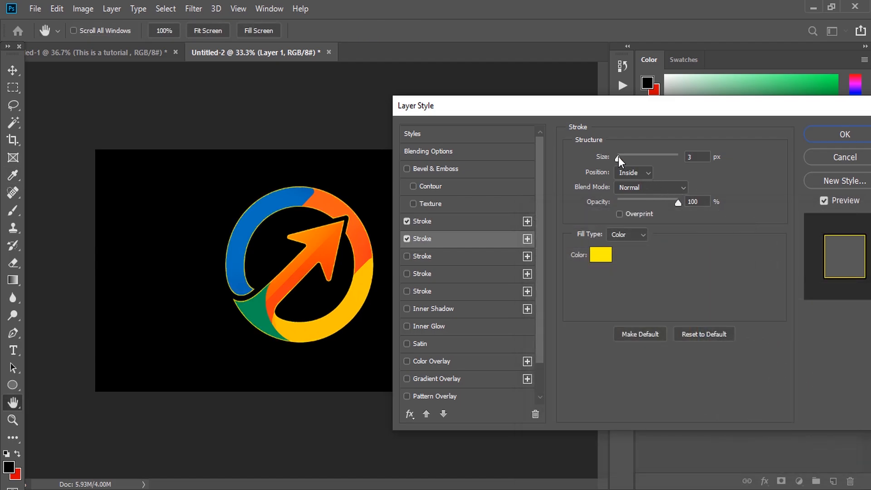
Set the second stroke's position to Outside and its size to 40 px
mouse_move(619, 156)
left_mouse_down()
mouse_move(630, 156)
mouse_move(618, 158)
left_mouse_up()
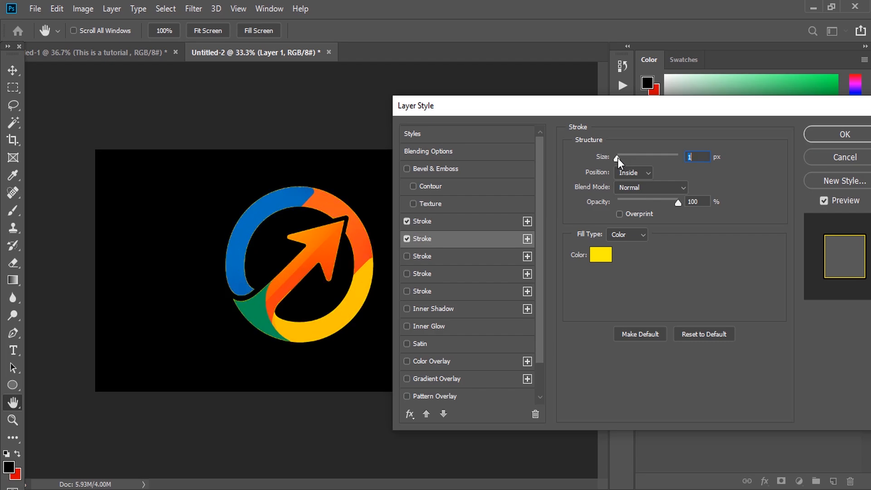
left_click(642, 173)
left_click(630, 178)
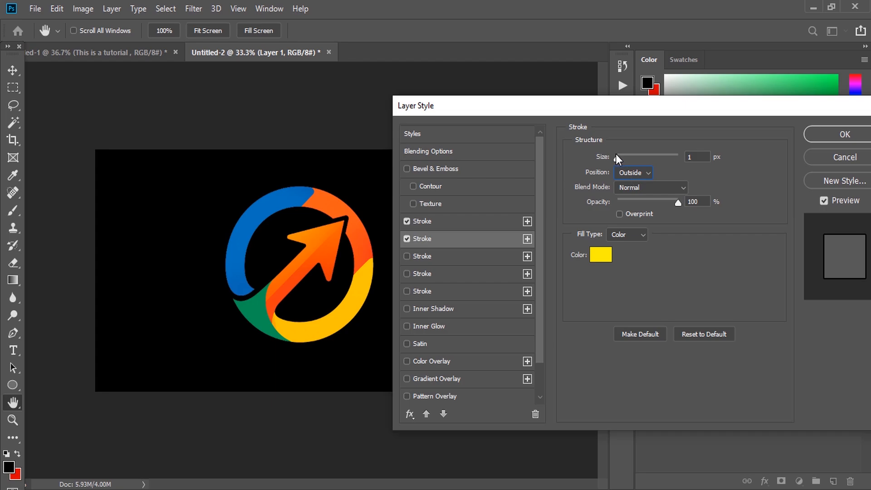
left_click_drag(617, 156, 631, 156)
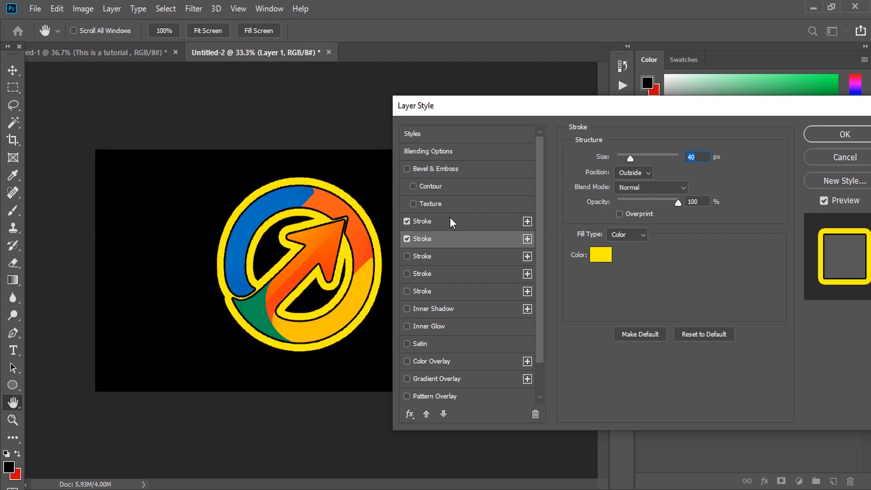
Select the first stroke, change its color to red ff0303 and set its size to 8 px
left_click(429, 221)
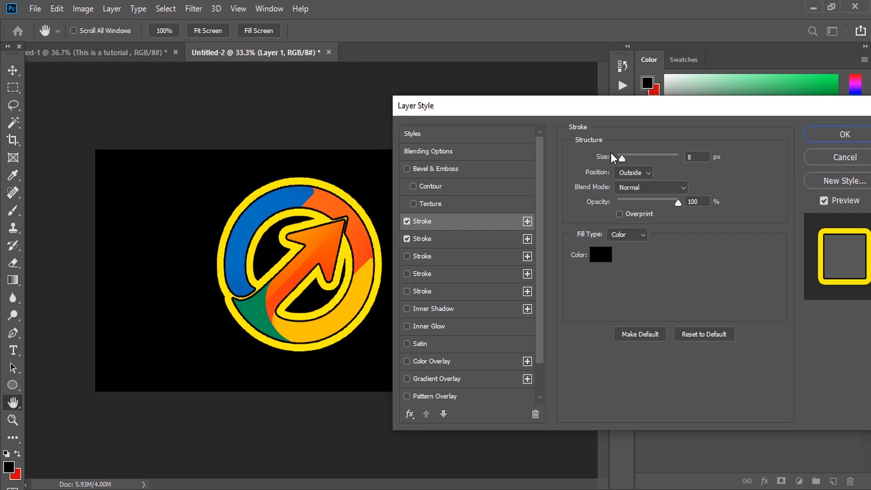
left_click_drag(622, 157, 619, 159)
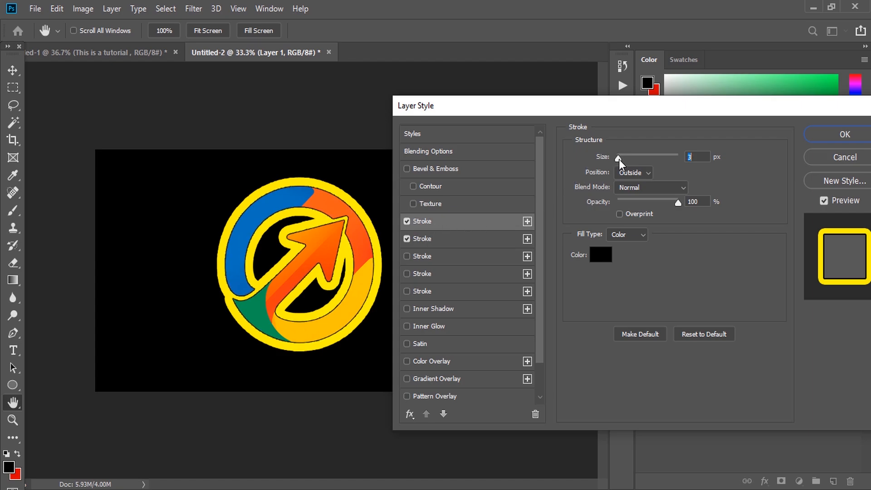
left_click(602, 255)
left_click(704, 367)
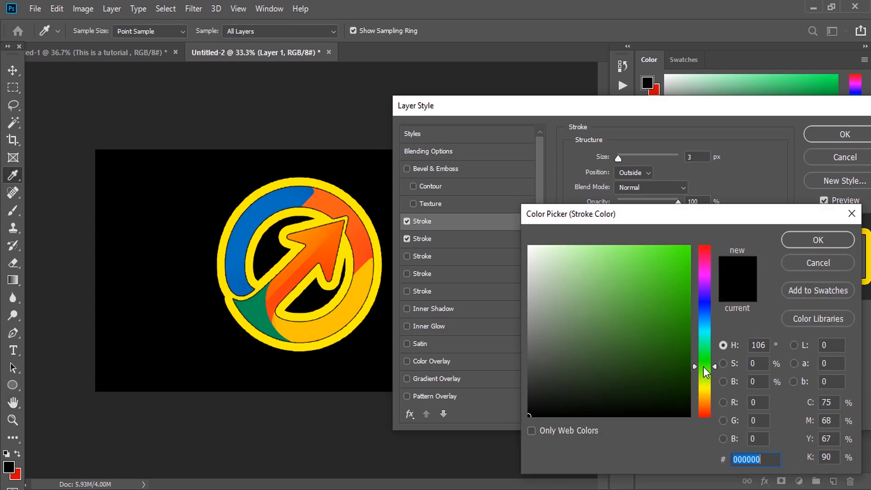
left_click(689, 242)
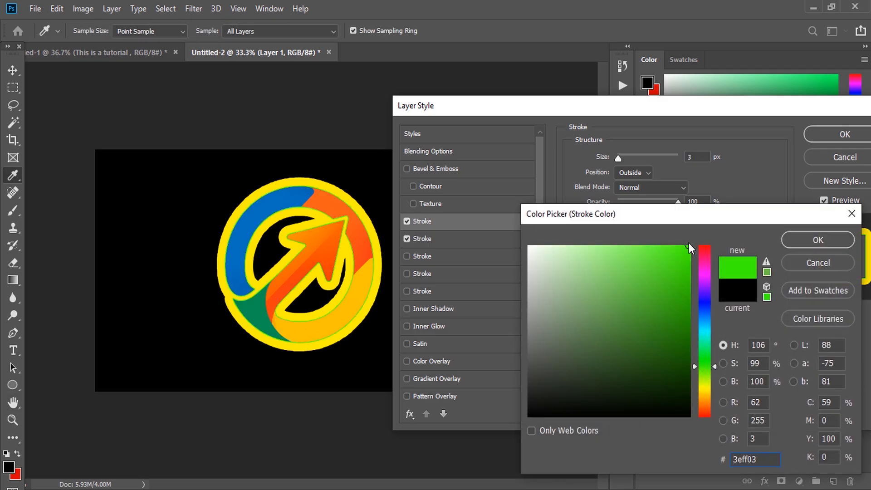
left_click(703, 271)
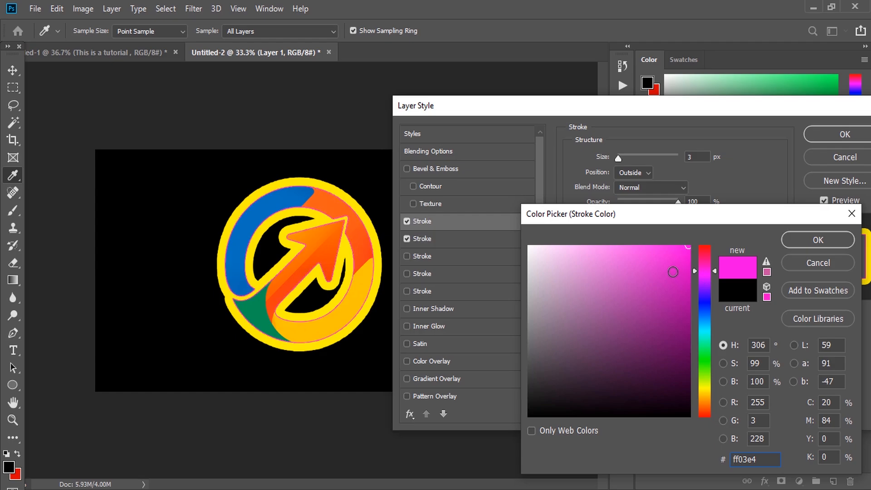
left_click_drag(705, 256, 706, 237)
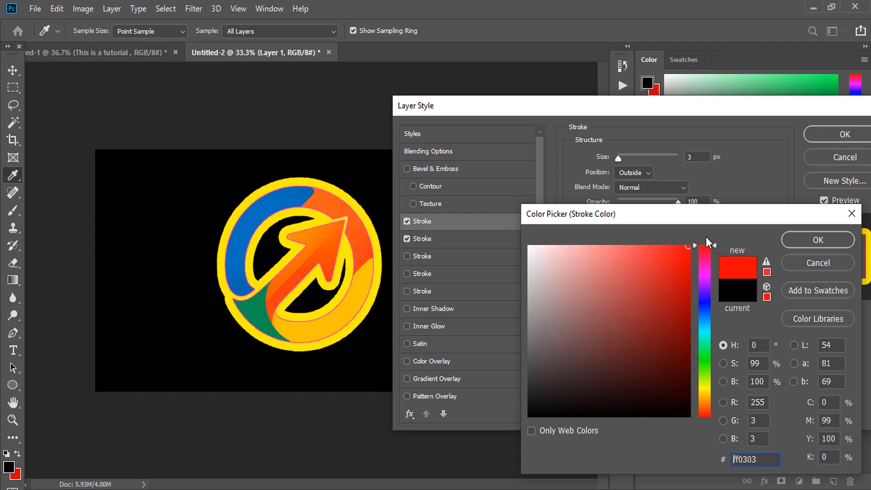
key("Return")
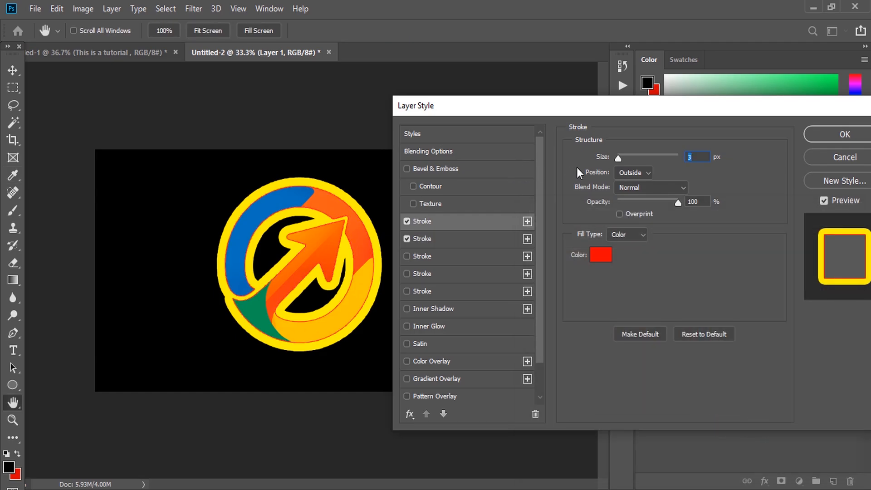
left_click_drag(619, 158, 622, 160)
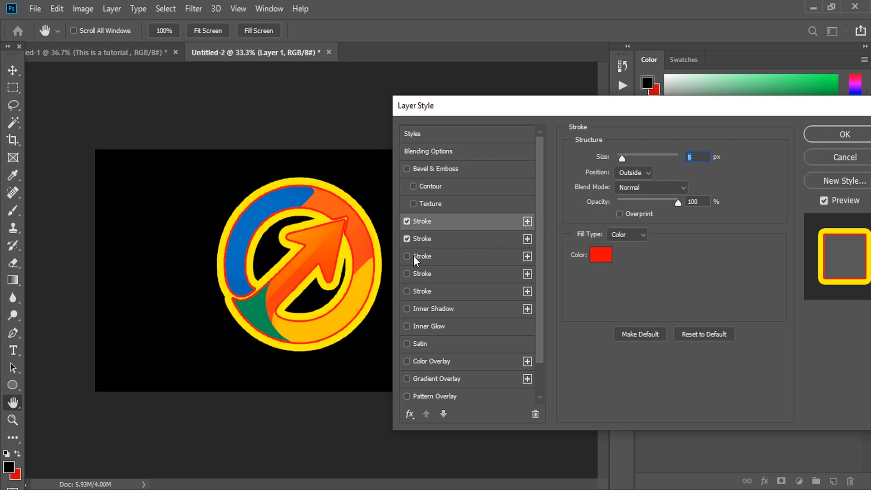
Enable the third stroke and set its color to black 000000 and its size to 8 px
left_click(447, 257)
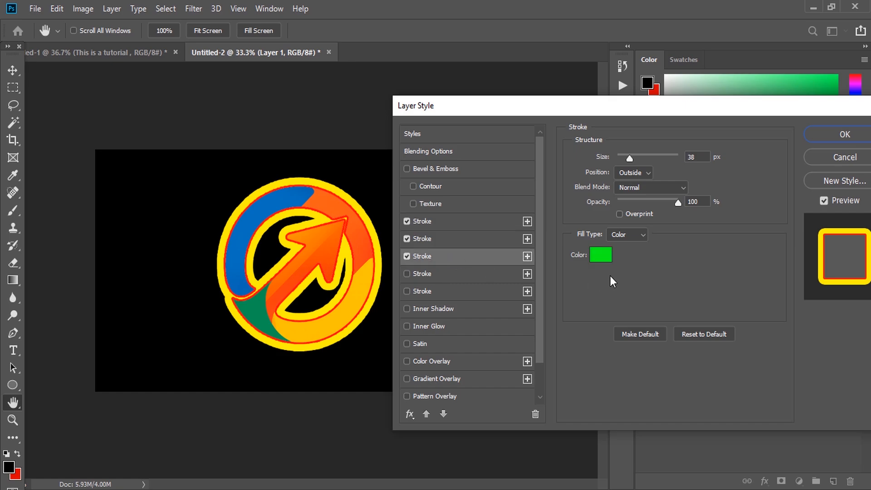
mouse_move(632, 160)
left_mouse_down()
mouse_move(642, 164)
mouse_move(633, 166)
left_mouse_up()
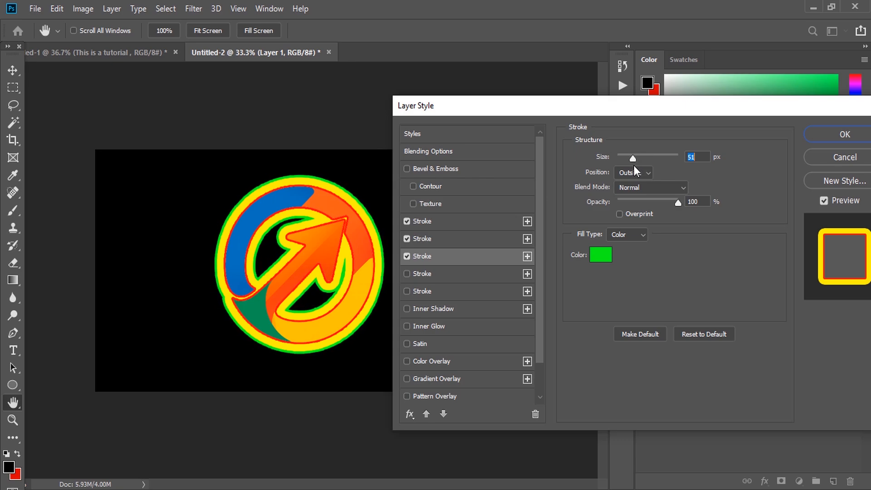
left_click_drag(634, 166, 639, 169)
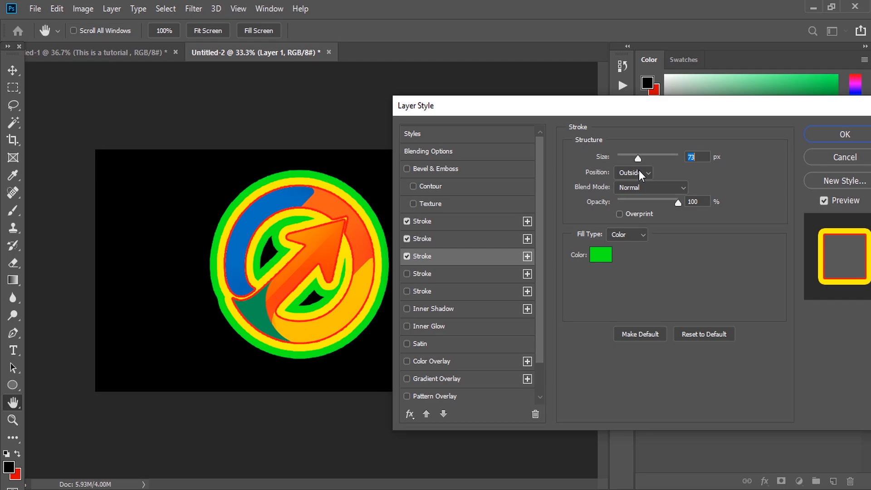
left_click(604, 263)
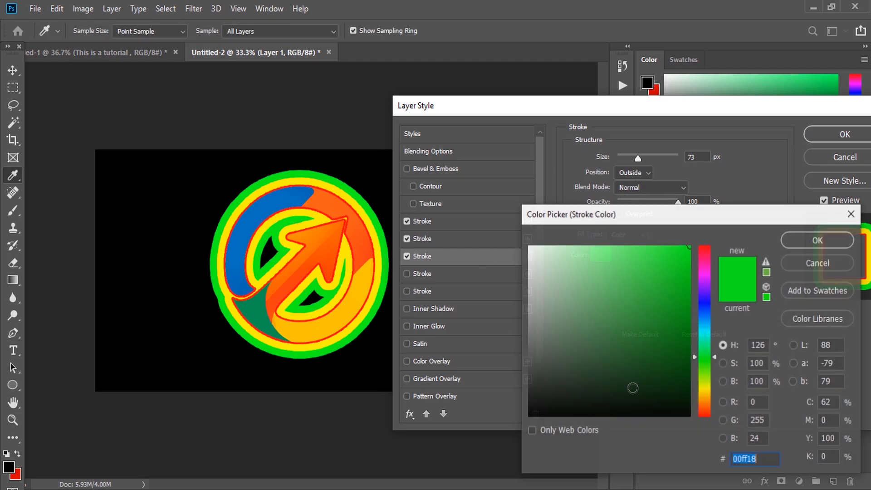
left_click_drag(675, 402, 708, 433)
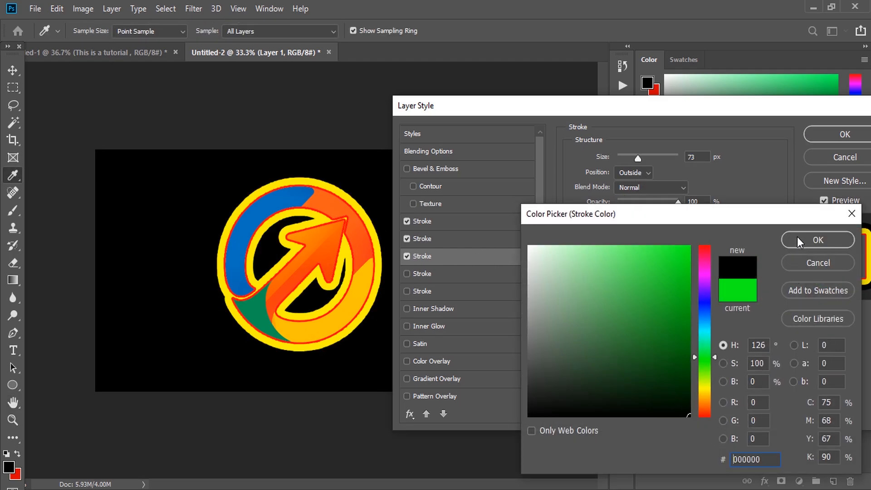
left_click(799, 241)
left_click(623, 156)
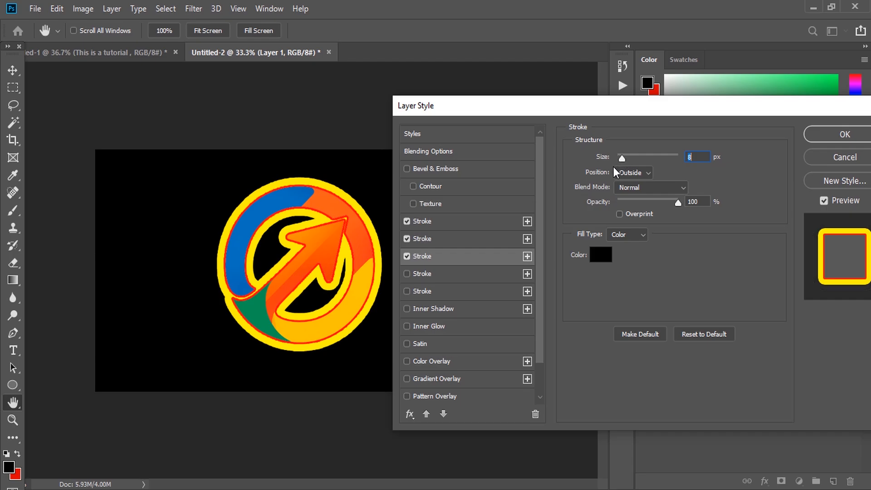
Enable the fourth stroke, change its color to green 24ff00 and set its size to 70 px
left_click(434, 274)
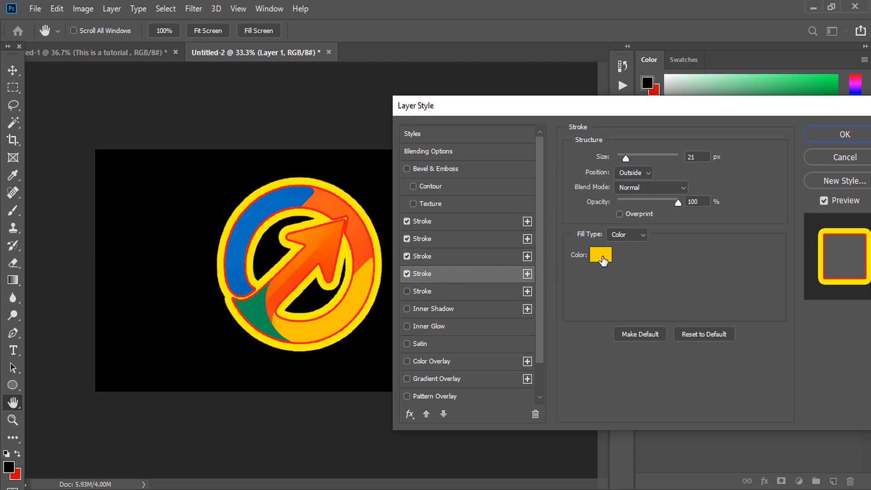
left_click(601, 255)
left_click_drag(704, 371, 704, 363)
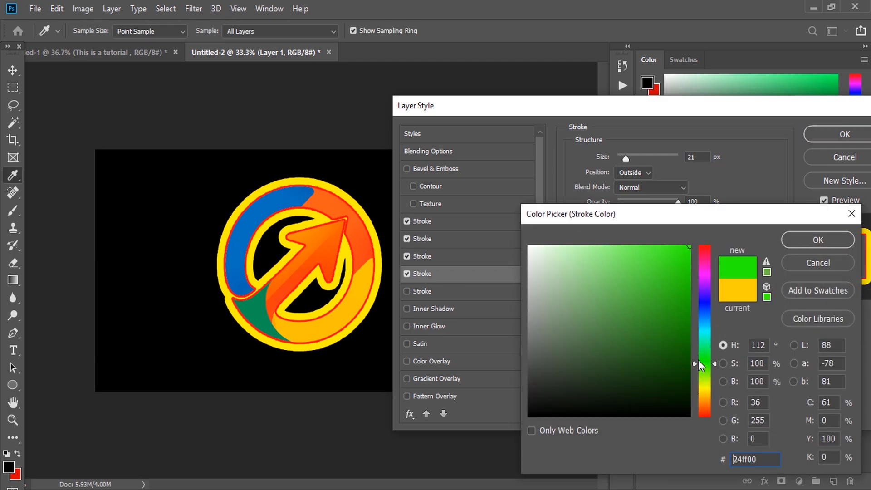
left_click(794, 240)
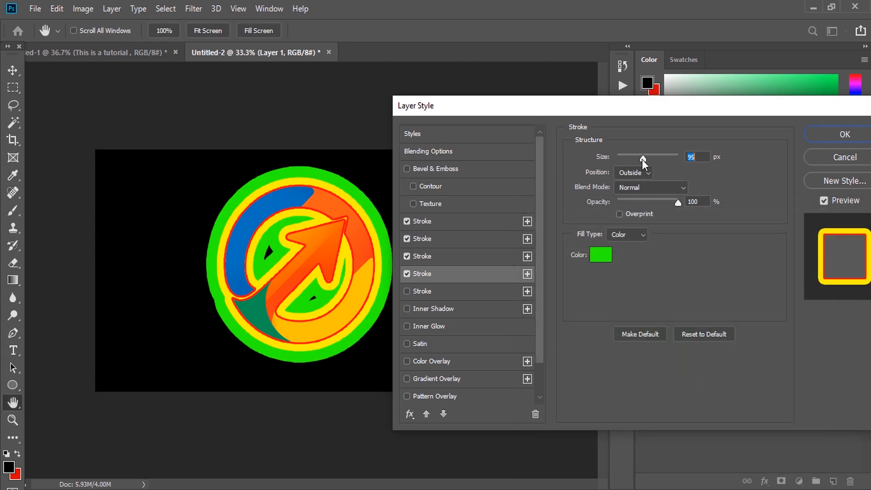
left_click_drag(641, 159, 638, 161)
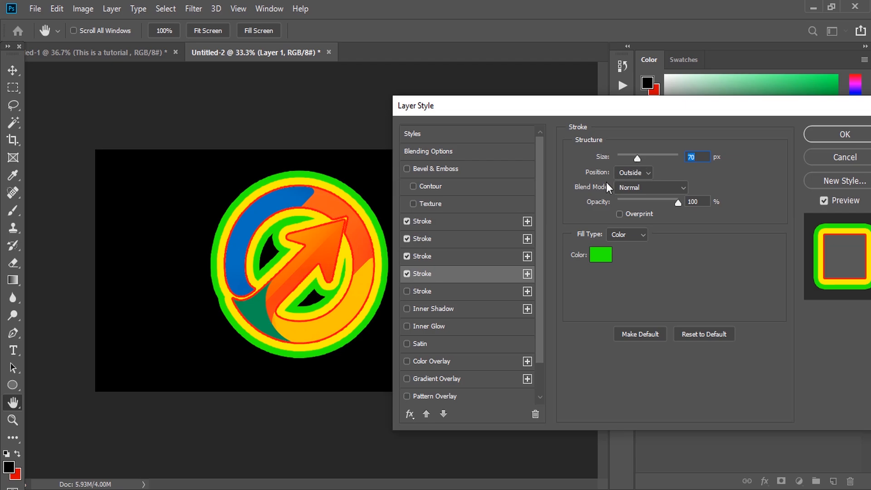
Increase the third stroke's size to 43 px and apply the layer style
left_click(463, 253)
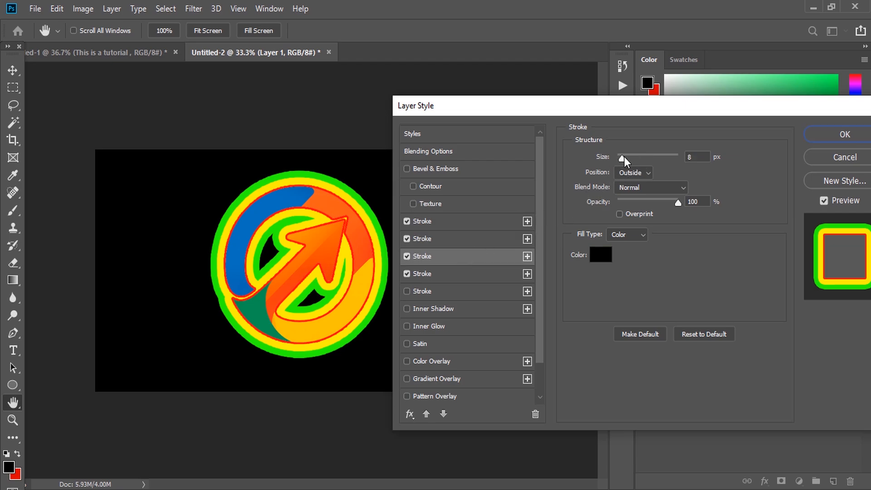
left_click_drag(624, 157, 632, 158)
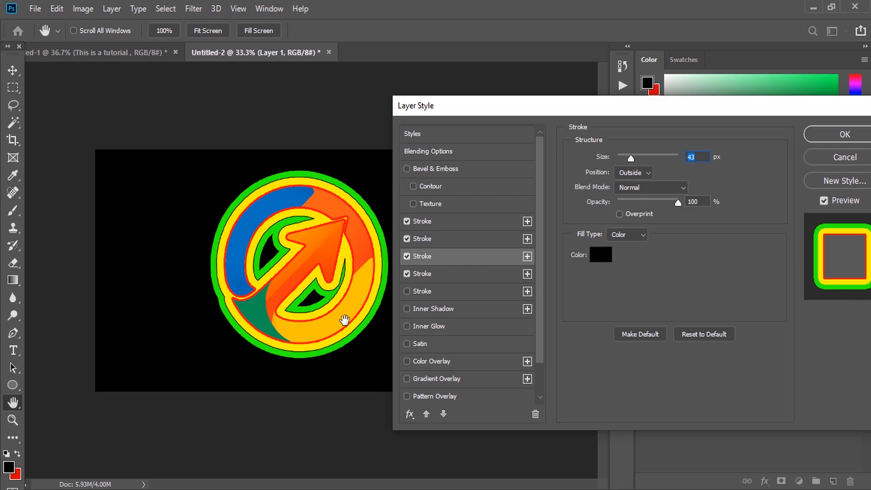
left_click(824, 133)
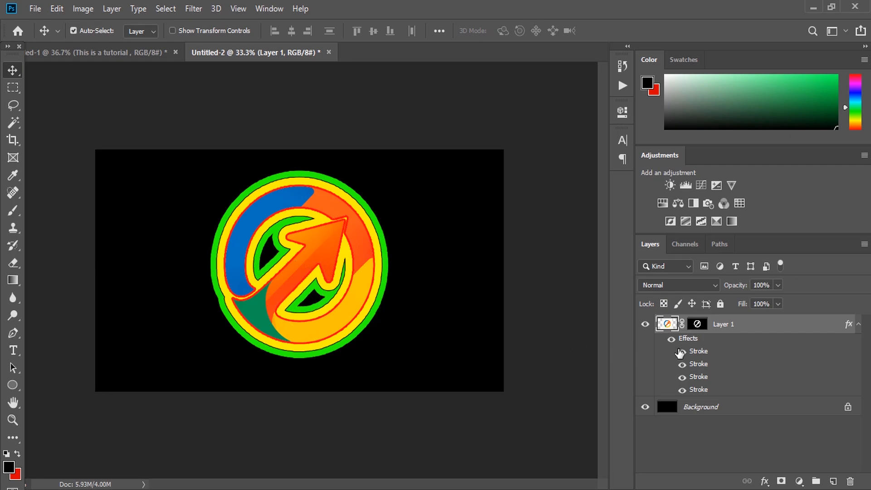
Hide the logo's stroke effects one by one to compare them, then show them all again
left_click(672, 340)
left_click(671, 339)
left_click(682, 352)
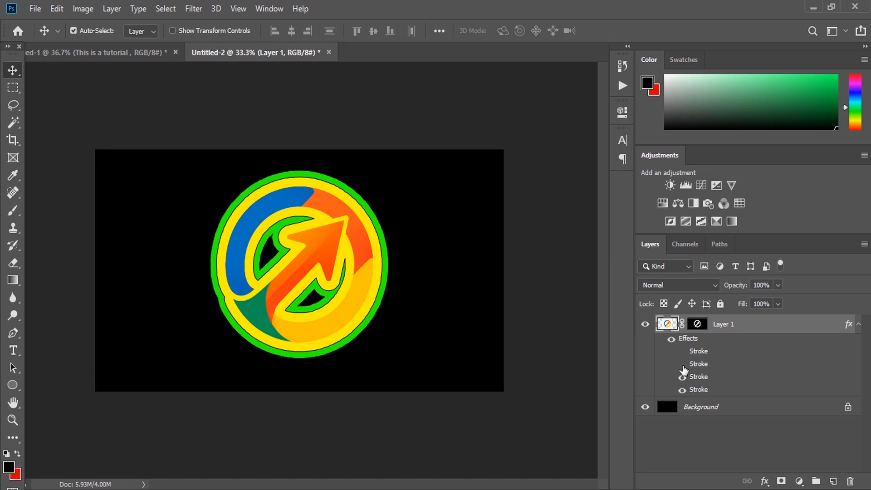
left_click(683, 377)
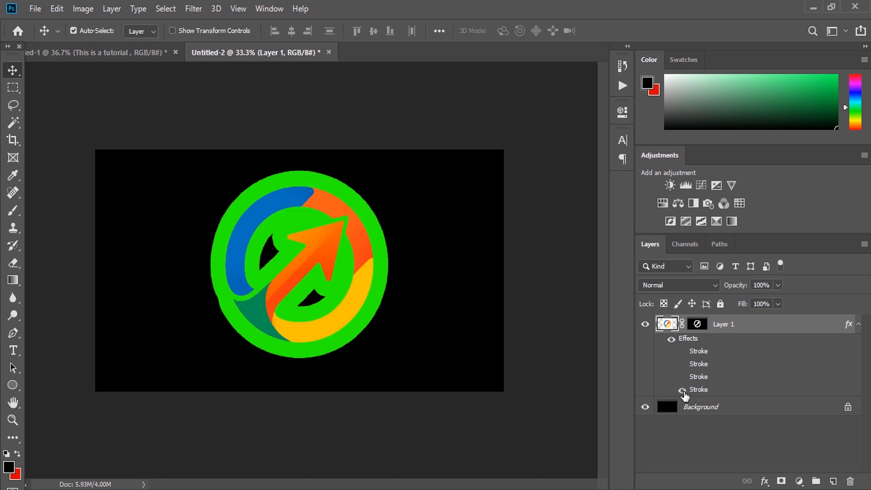
left_click(682, 390)
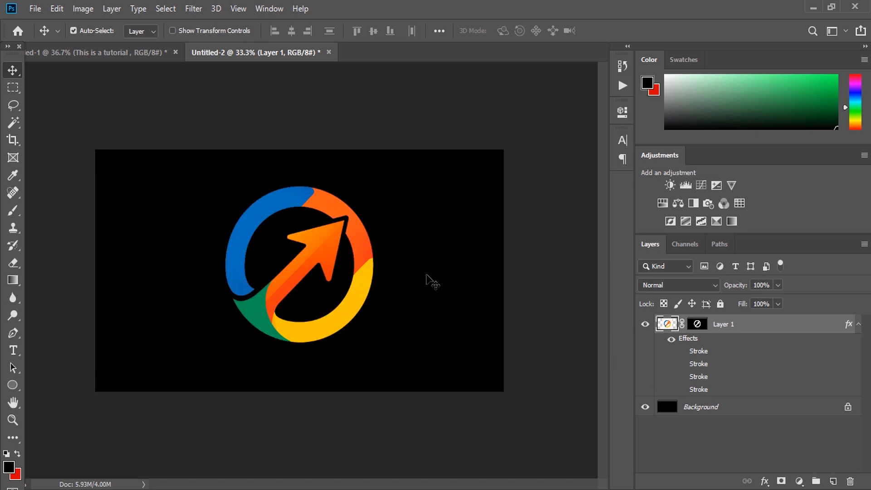
left_click_drag(682, 352, 684, 390)
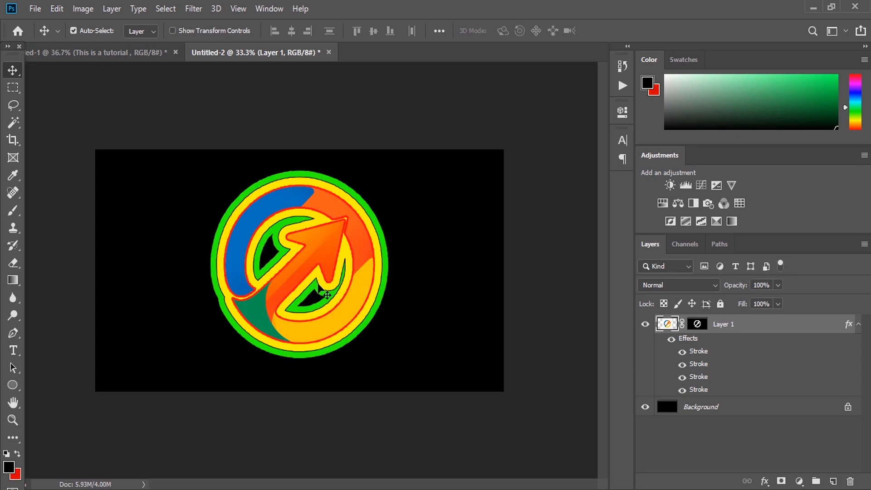